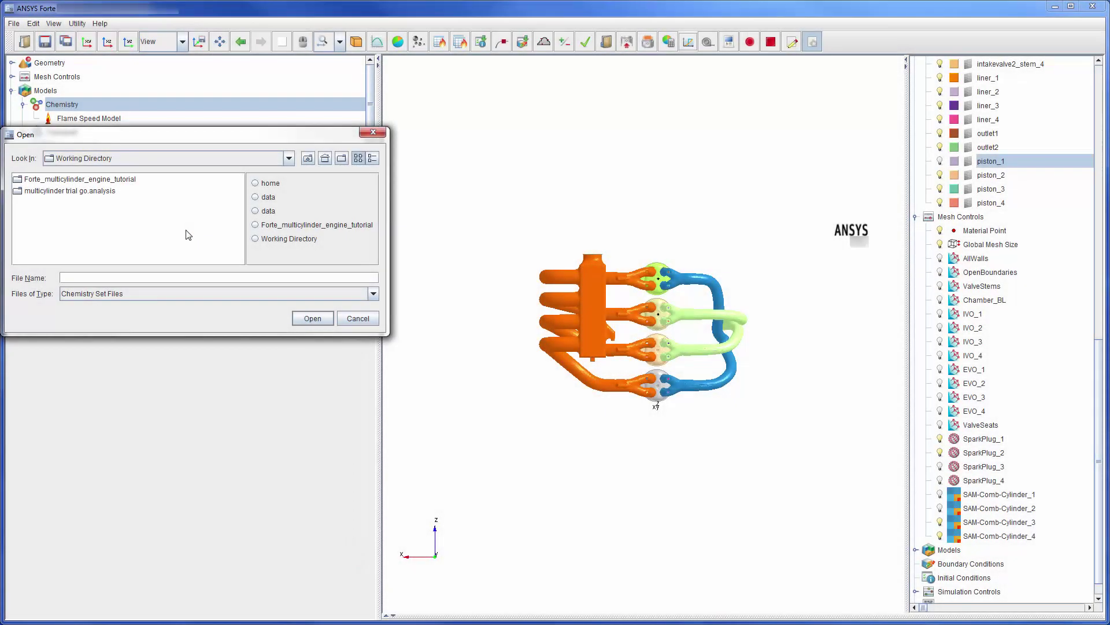
# Load Gasoline_1comp_59sp.cks from the data folder as the chemistry set, skipping its set information.
pyautogui.click(259, 197)
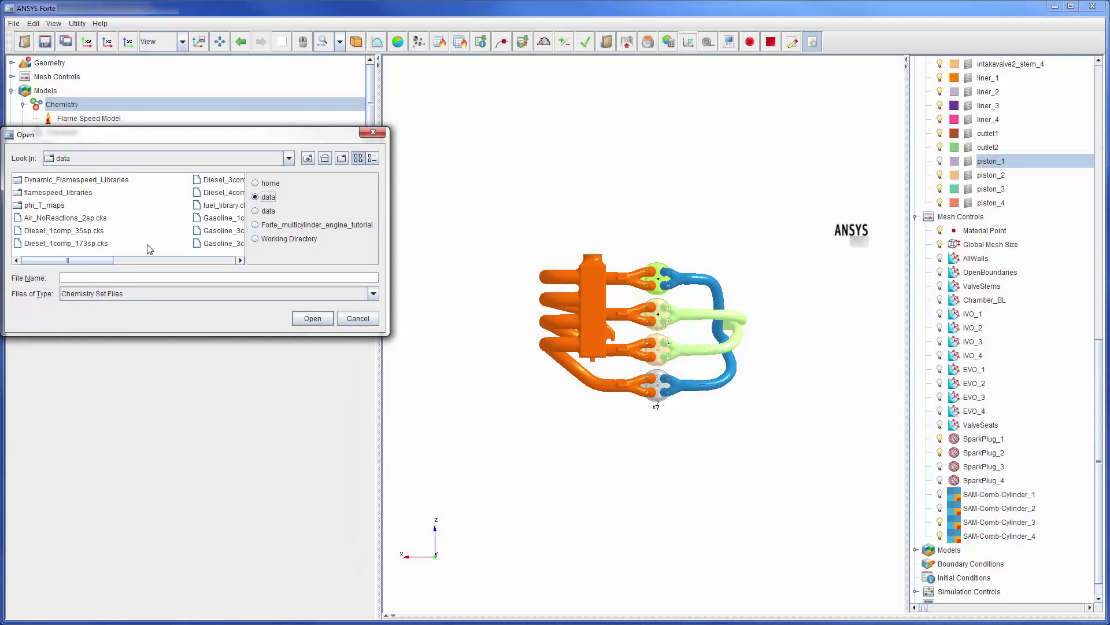
pyautogui.moveTo(91, 260); pyautogui.dragTo(137, 259)
pyautogui.click(136, 218)
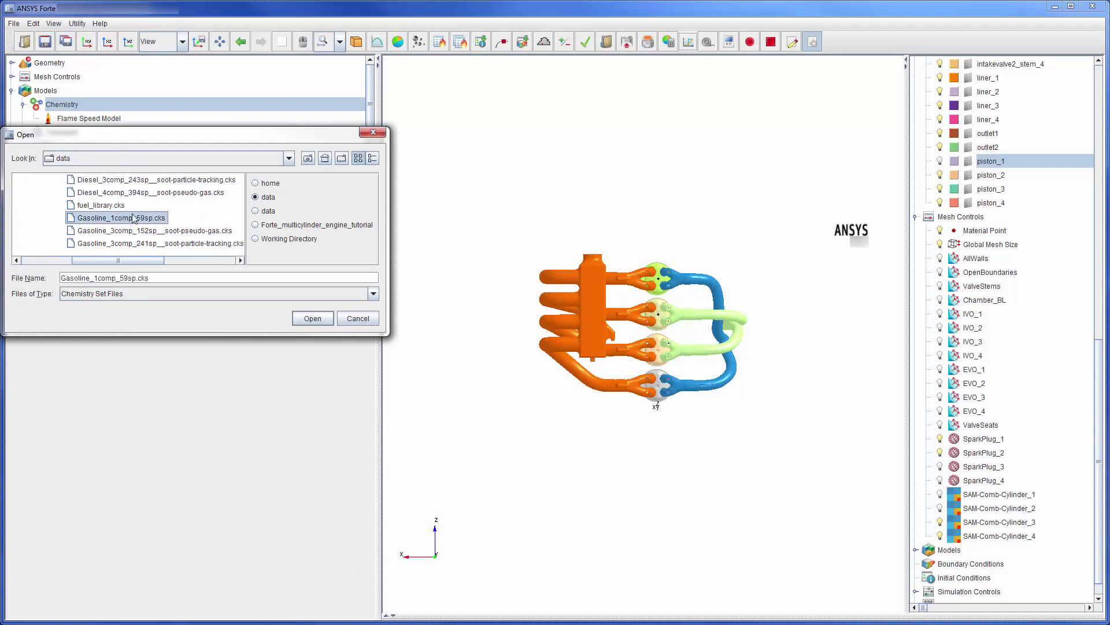
pyautogui.click(307, 316)
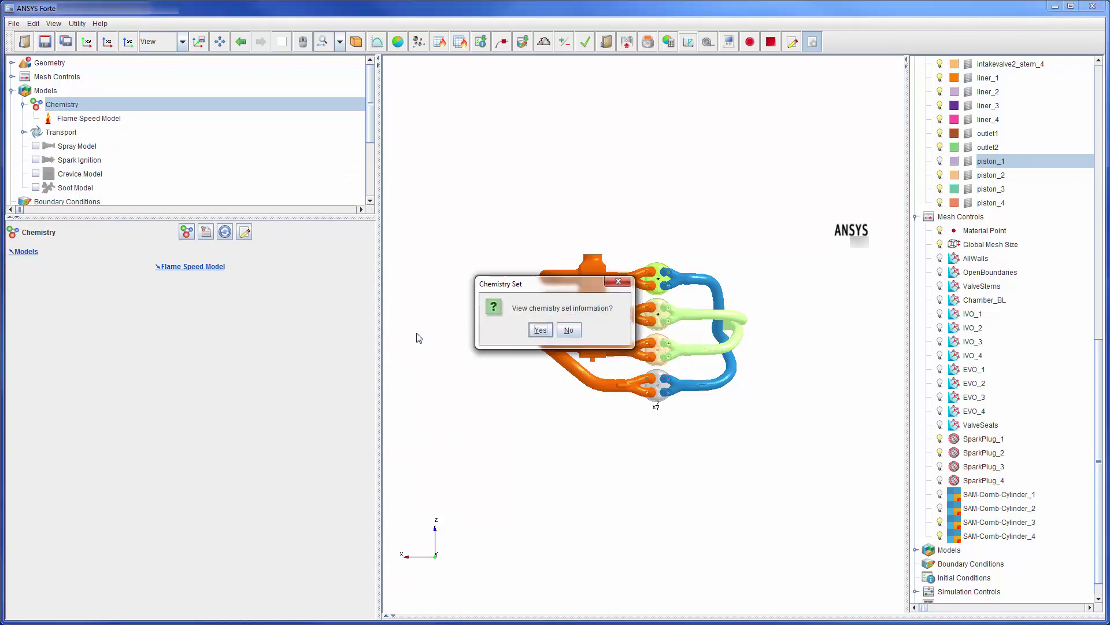
pyautogui.click(568, 330)
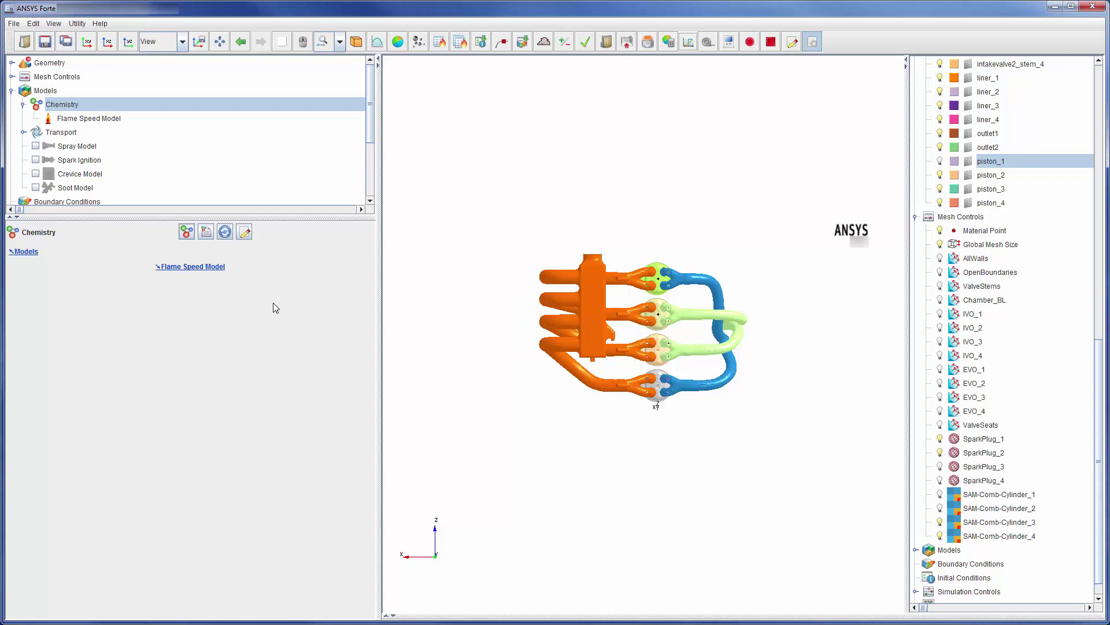
# Enable Spark Ignition with minimum kernel radius 0.2 cm and flame development coefficient 2.0.
pyautogui.click(37, 160)
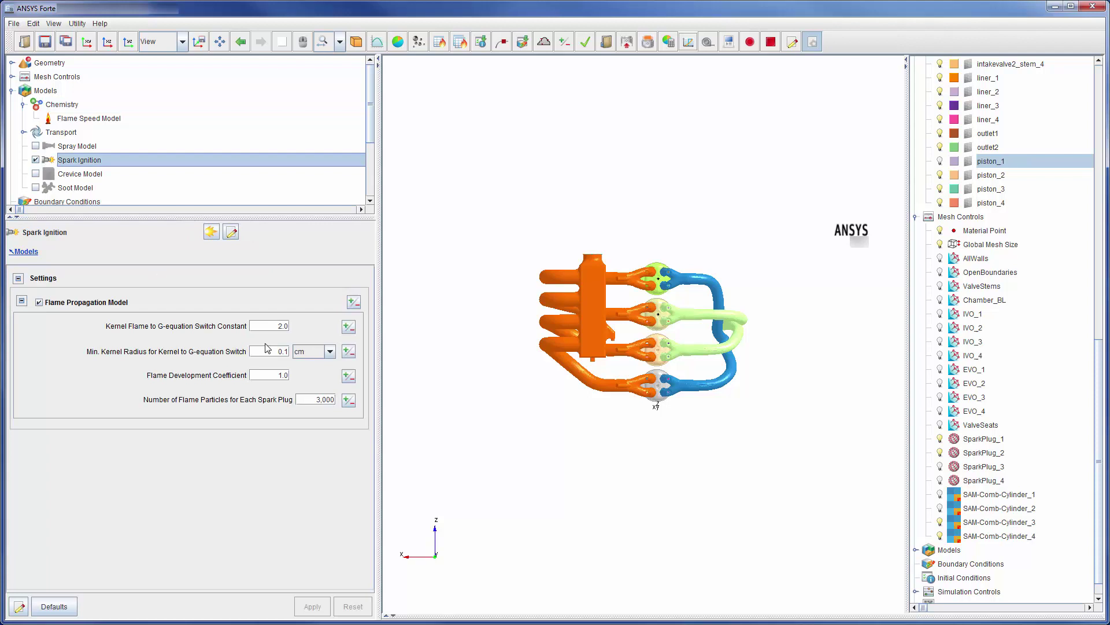
pyautogui.click(285, 351)
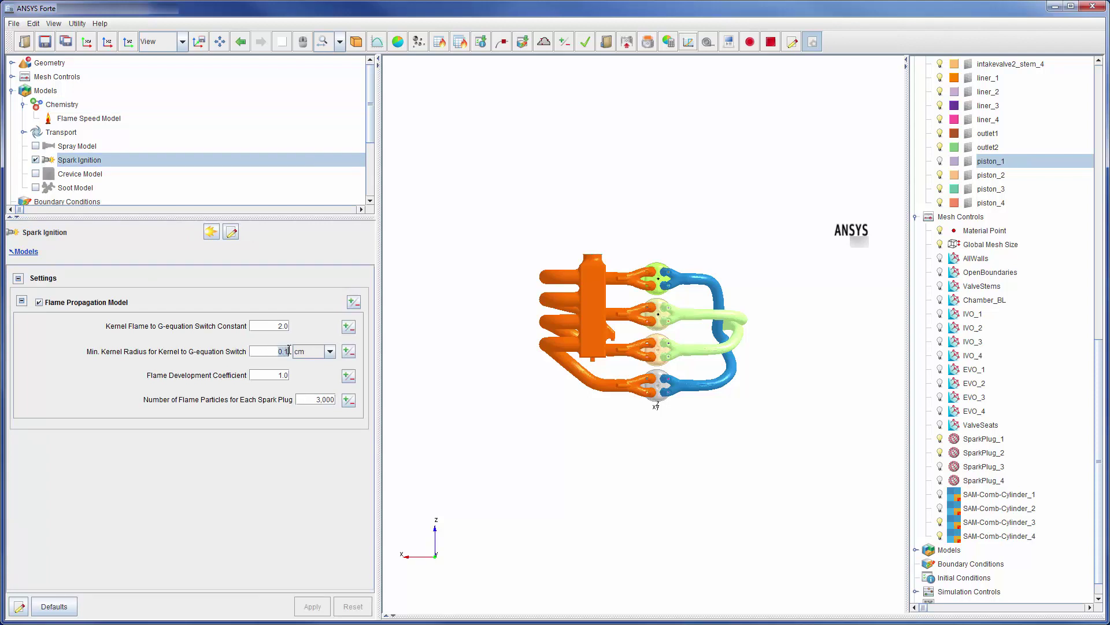
pyautogui.press('BackSpace')
pyautogui.write('2')
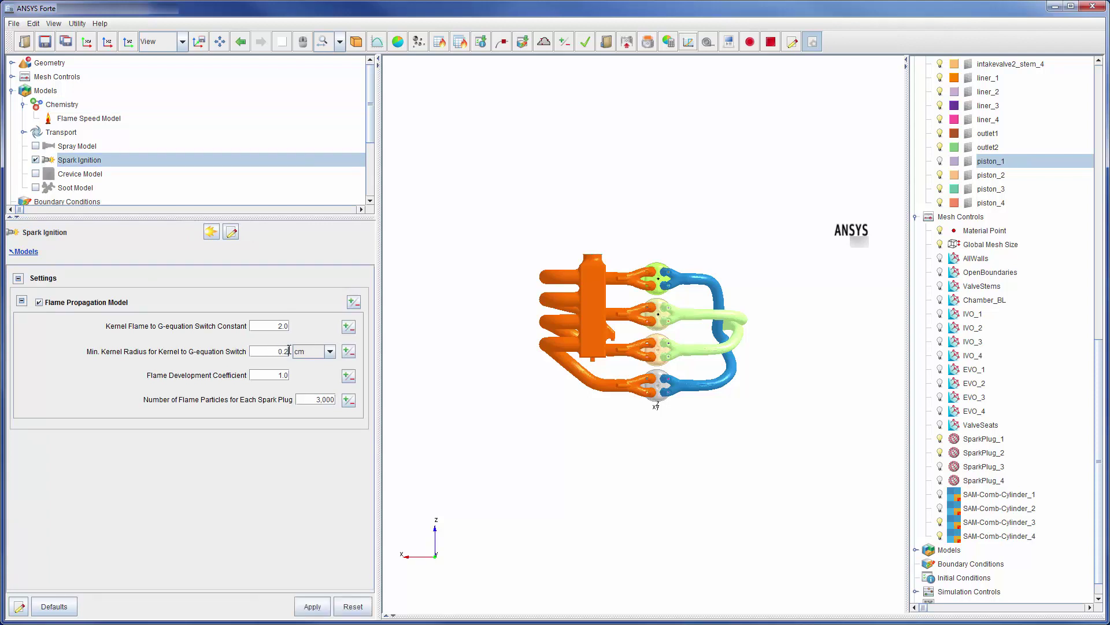
pyautogui.tripleClick(285, 375)
pyautogui.write('2')
pyautogui.click(315, 605)
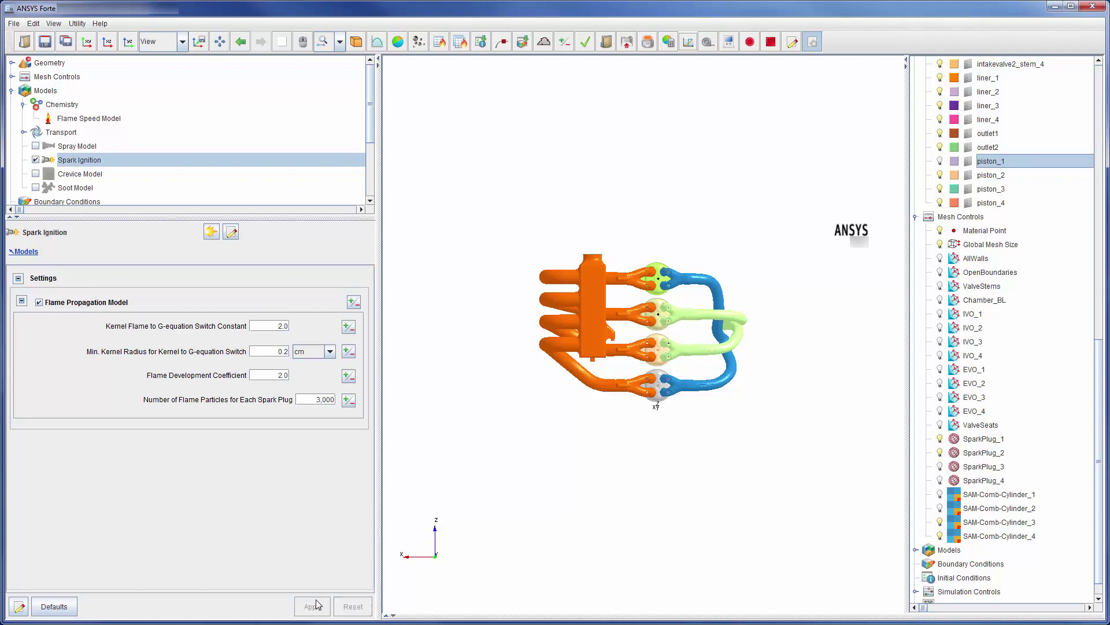
# Add a spark named Spark-1 located at Y 1.0 cm in reference frame Frame-C1.
pyautogui.rightClick(116, 165)
pyautogui.click(133, 173)
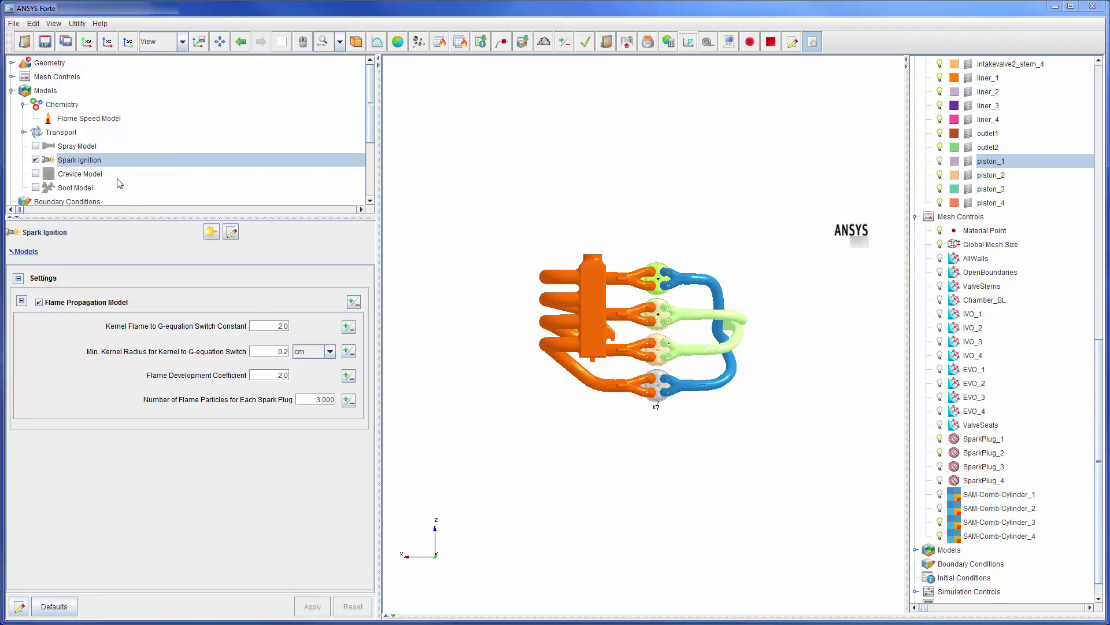
pyautogui.click(330, 226)
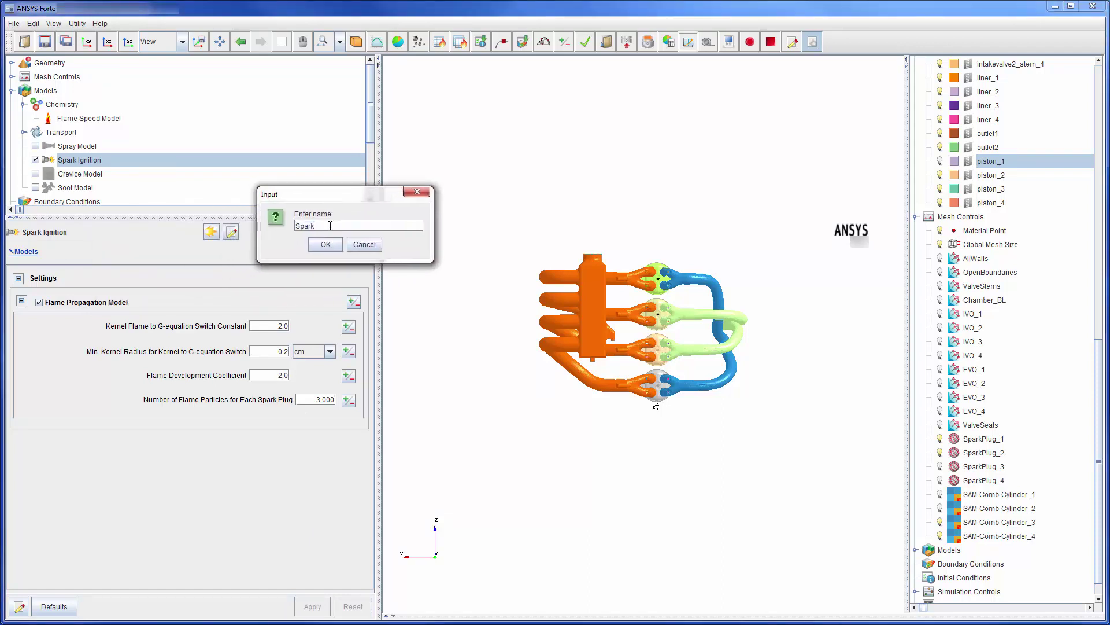
pyautogui.write('-1')
pyautogui.press('Return')
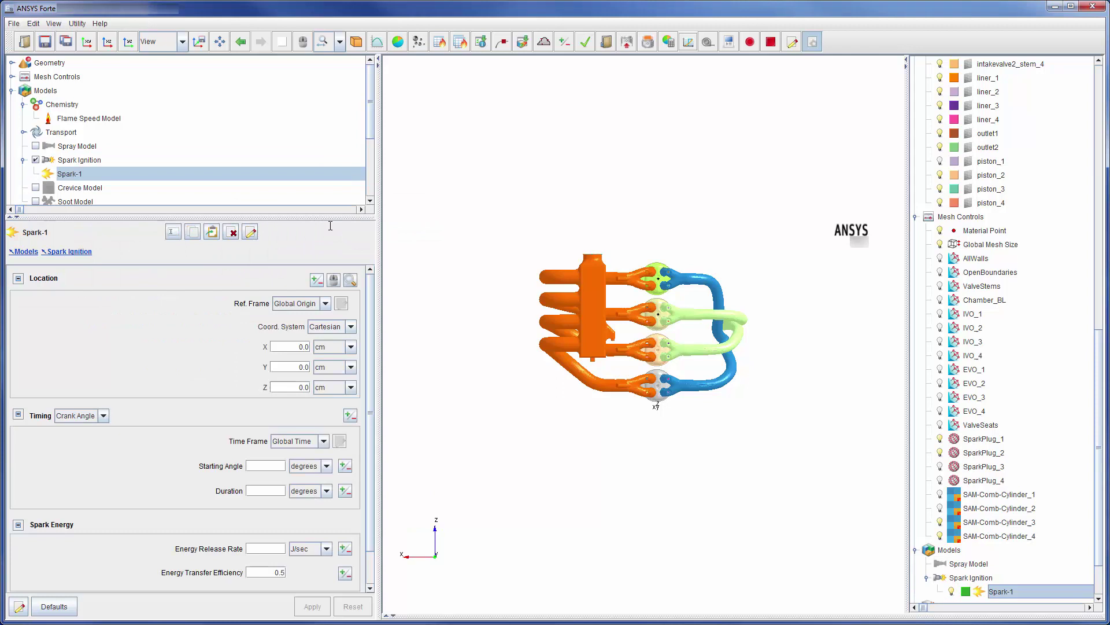
pyautogui.click(326, 303)
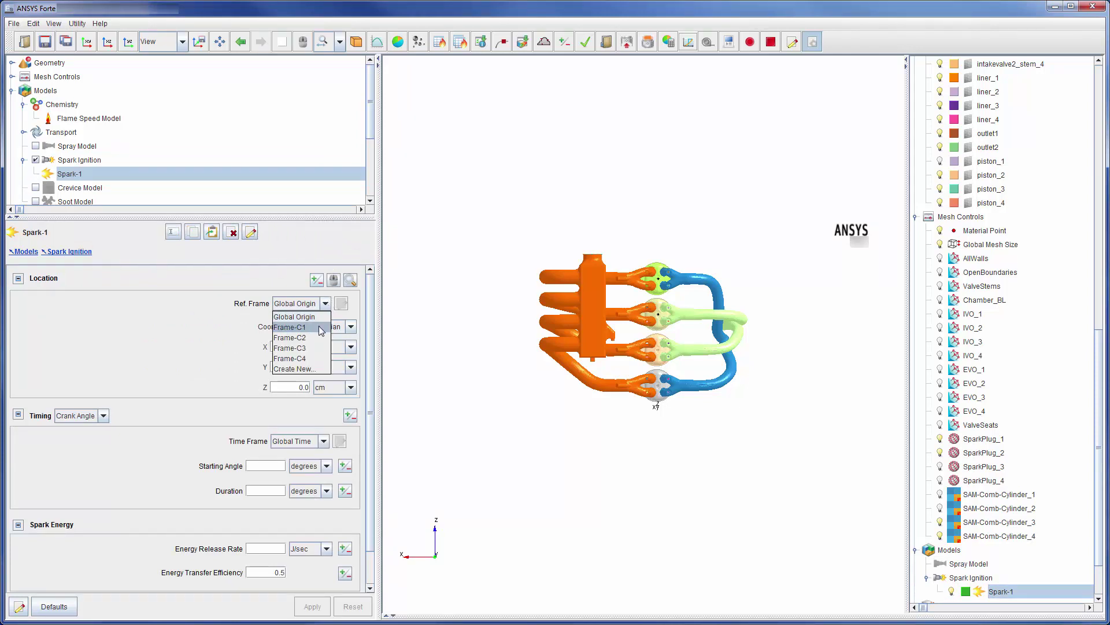
pyautogui.click(320, 327)
pyautogui.click(297, 366)
pyautogui.write('1')
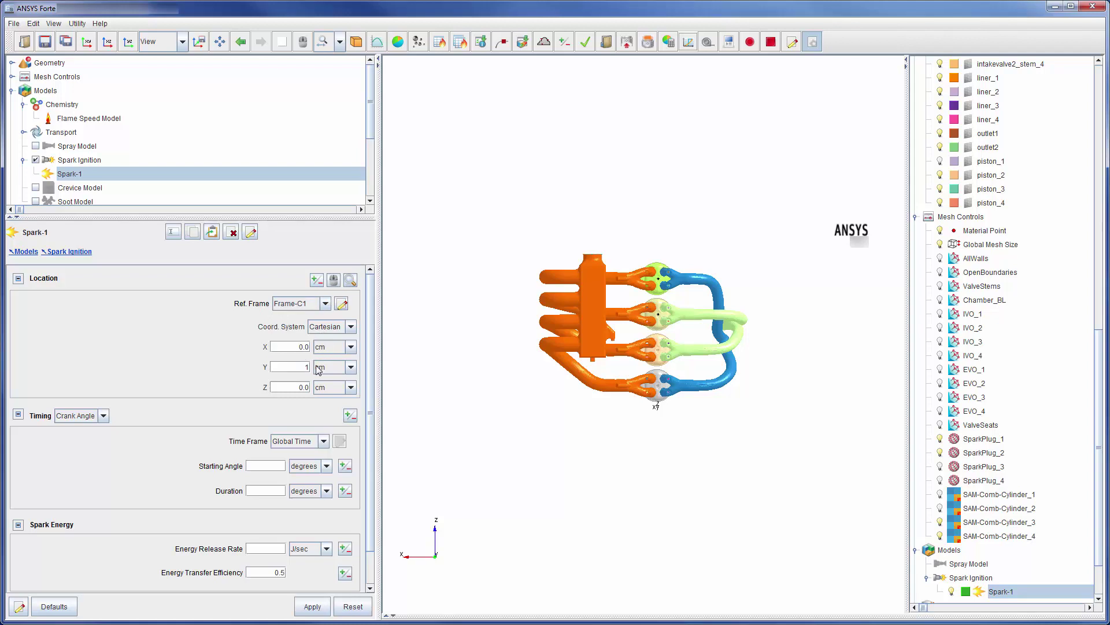
# Time Spark-1 on Cylinder-1: start 700.0°, duration 10.0°, energy 30.0 J/sec, and apply.
pyautogui.click(323, 441)
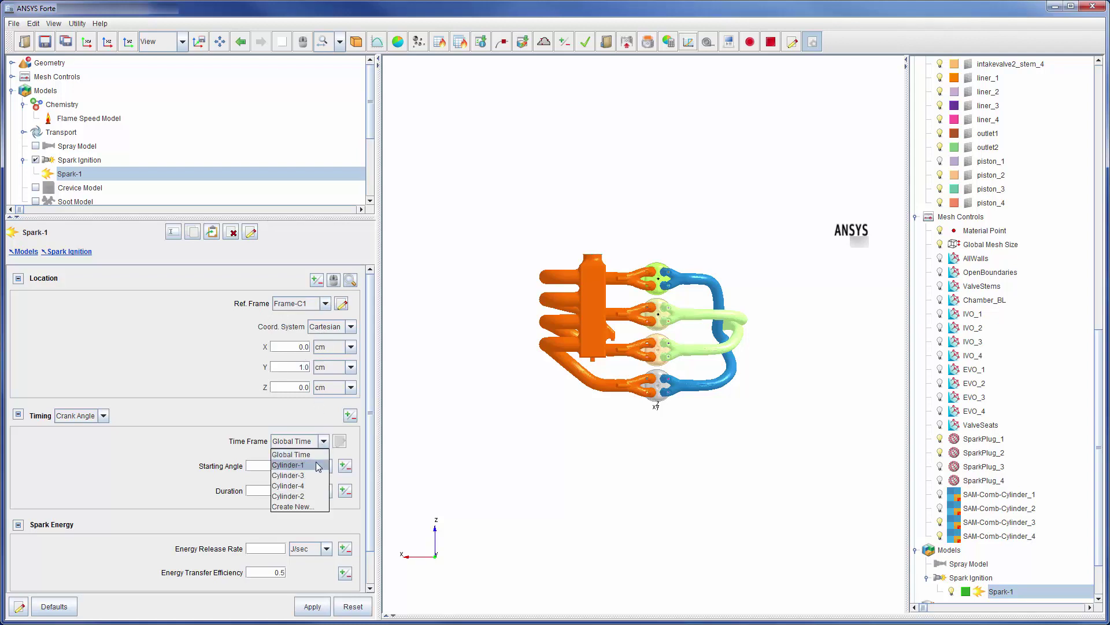
pyautogui.click(319, 465)
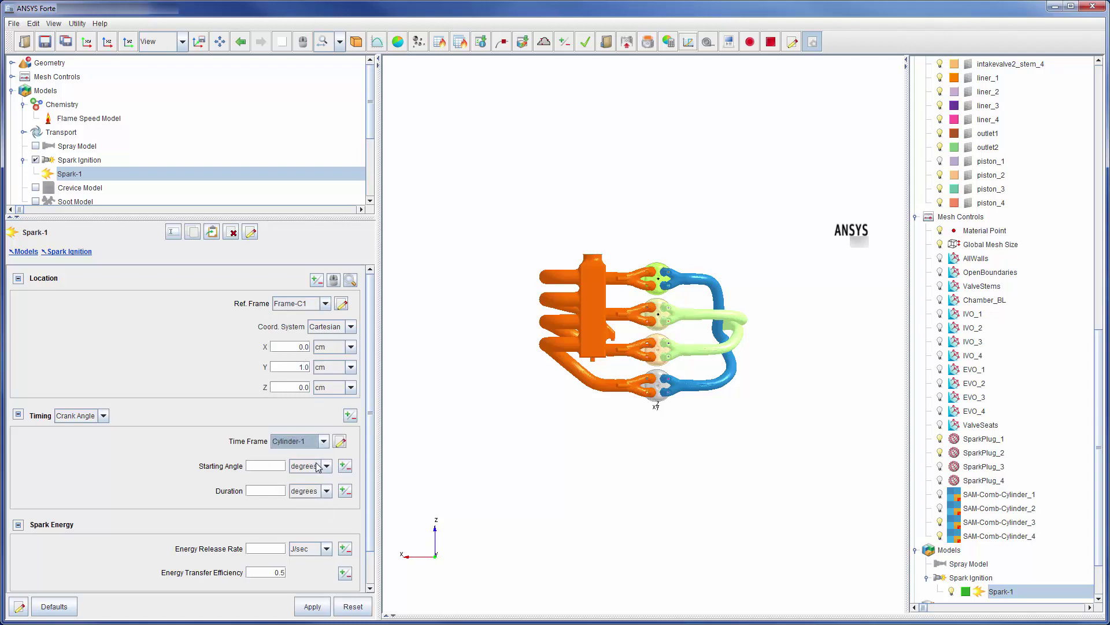
pyautogui.click(270, 465)
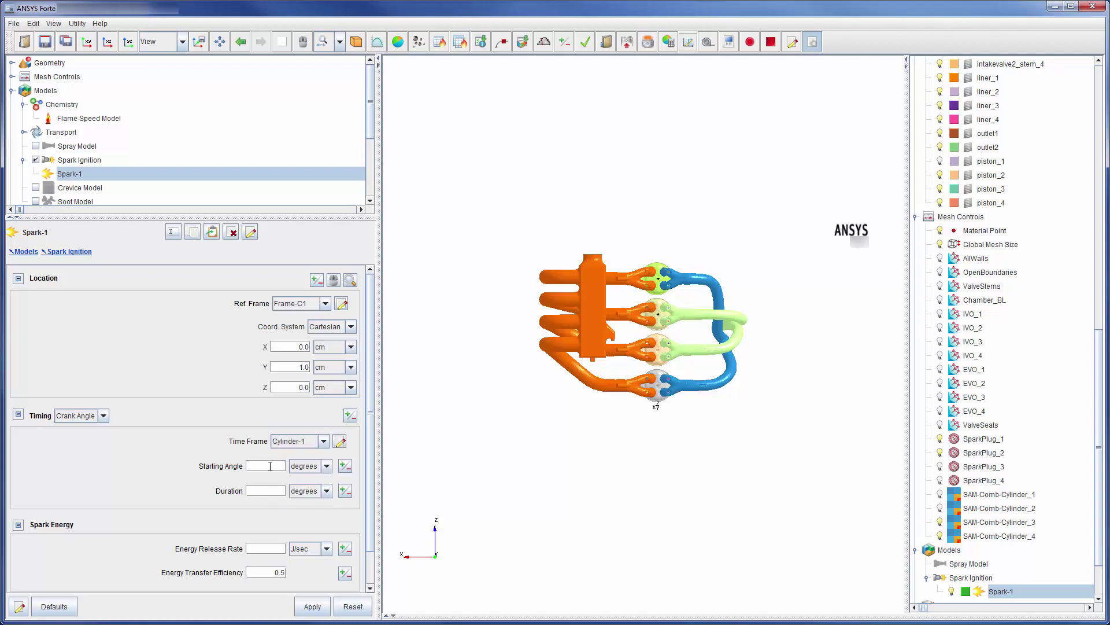
pyautogui.write('700')
pyautogui.click(267, 491)
pyautogui.click(267, 545)
pyautogui.write('30')
pyautogui.click(308, 607)
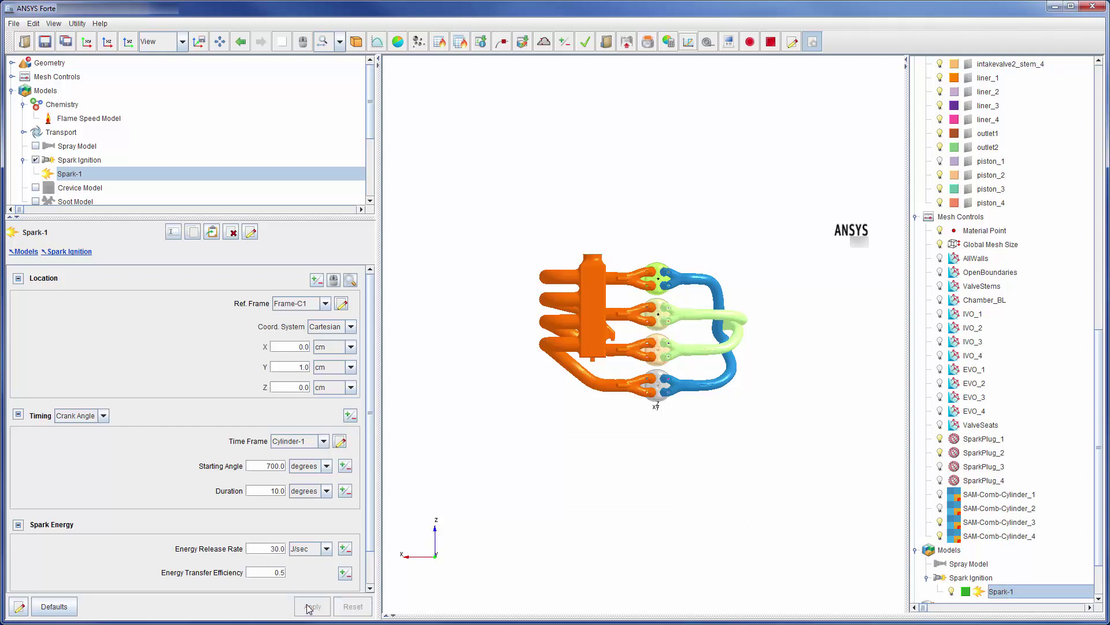
pyautogui.click(211, 234)
# Name the copied spark Spark-2 and set it to Frame-C2 with Cylinder-2 timing.
pyautogui.click(209, 233)
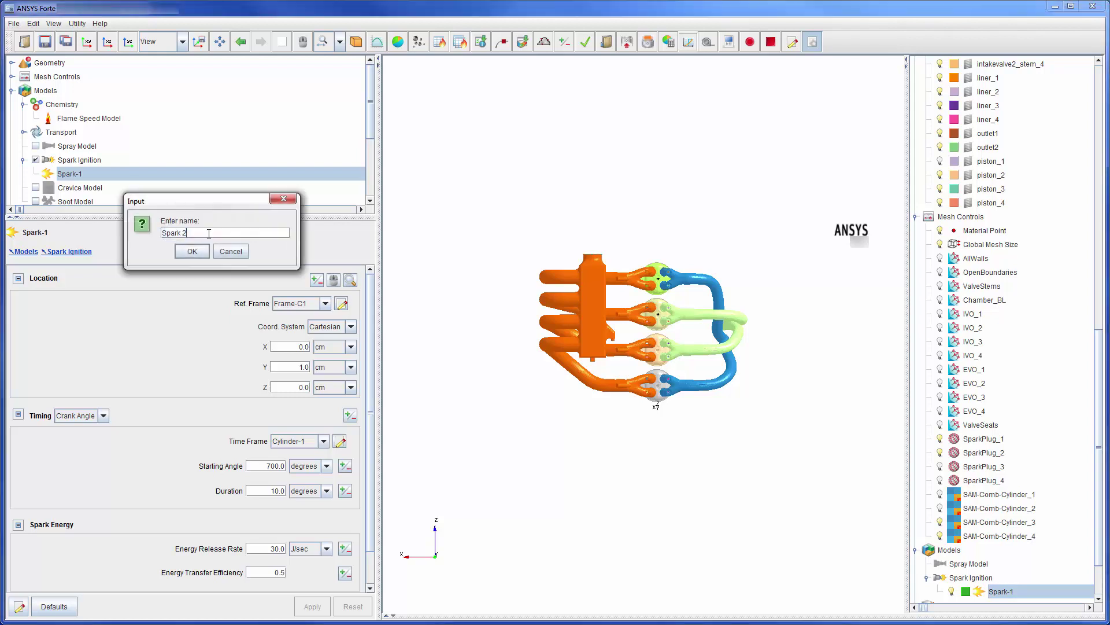
pyautogui.write('2')
pyautogui.press('Return')
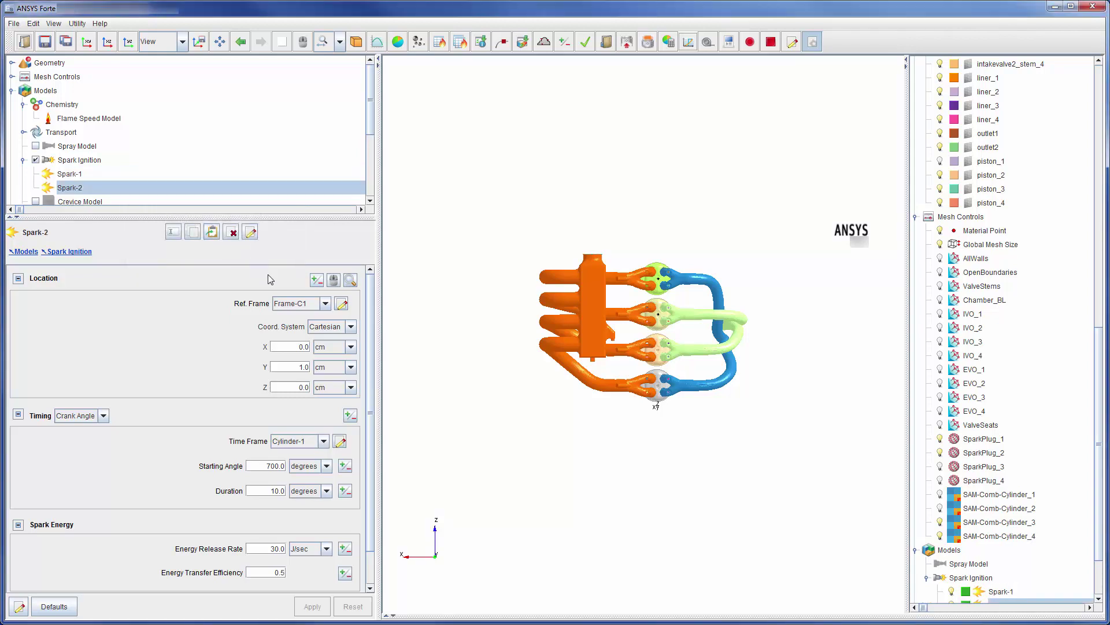
pyautogui.click(320, 305)
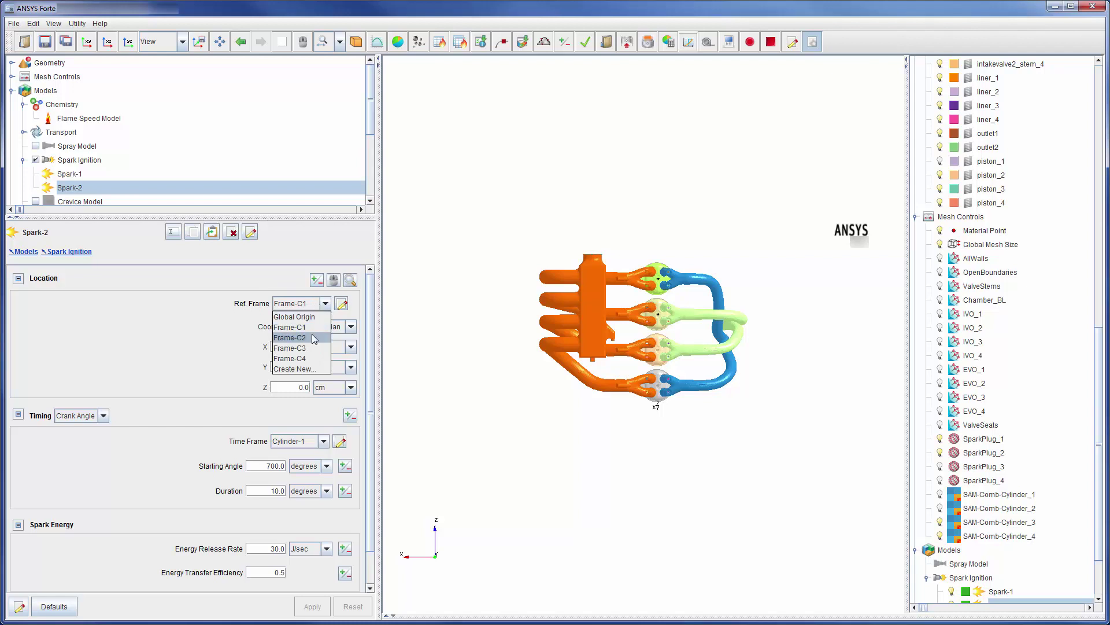
pyautogui.click(314, 338)
pyautogui.click(324, 442)
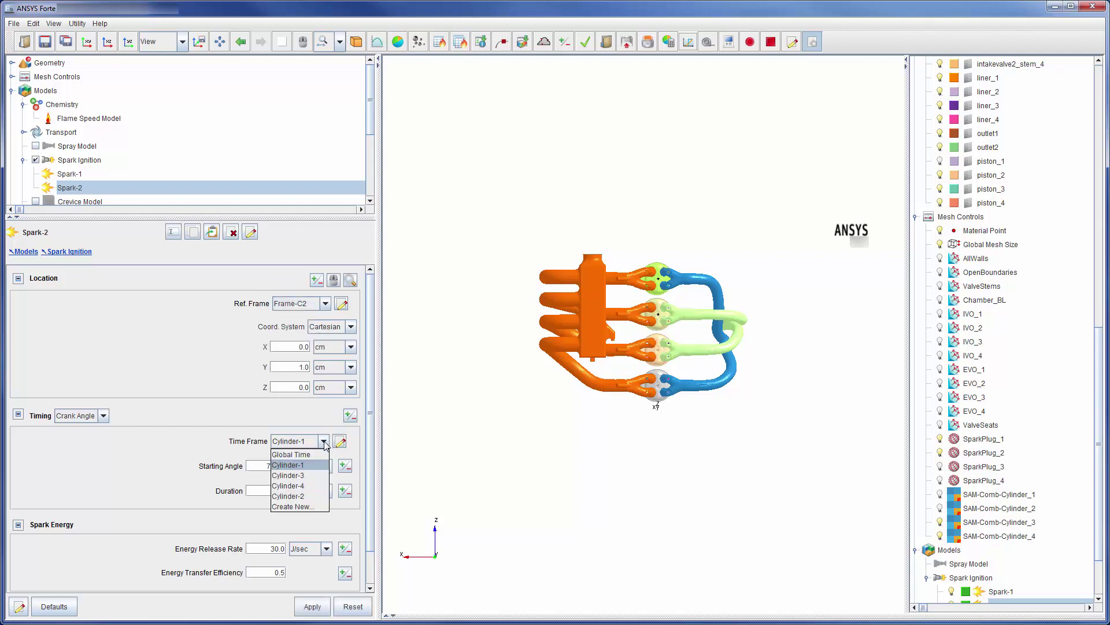
pyautogui.click(316, 496)
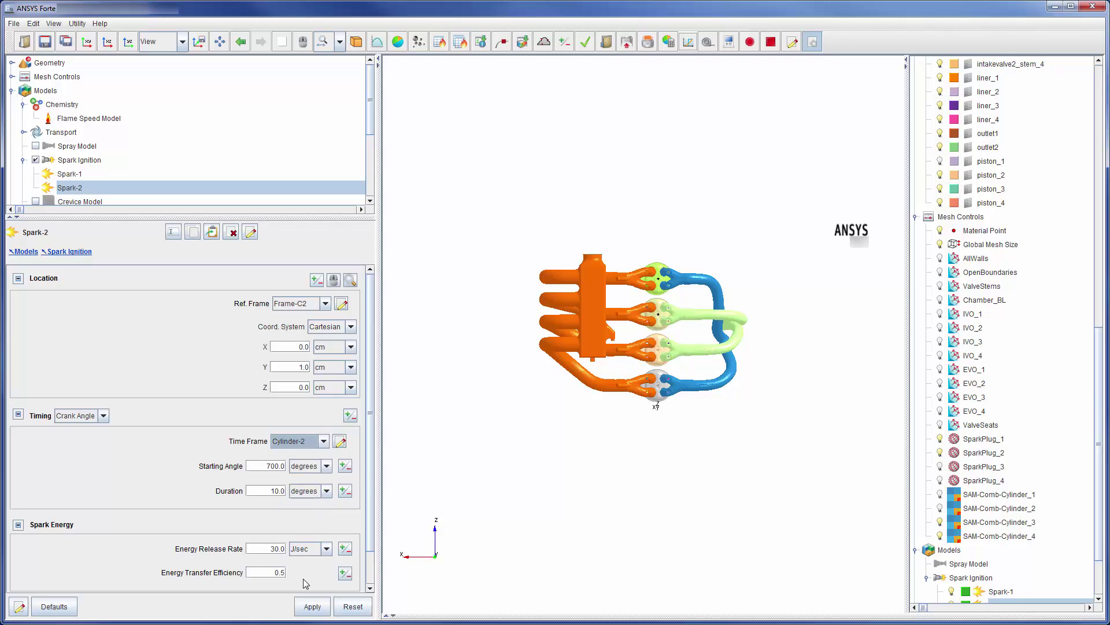
pyautogui.click(311, 606)
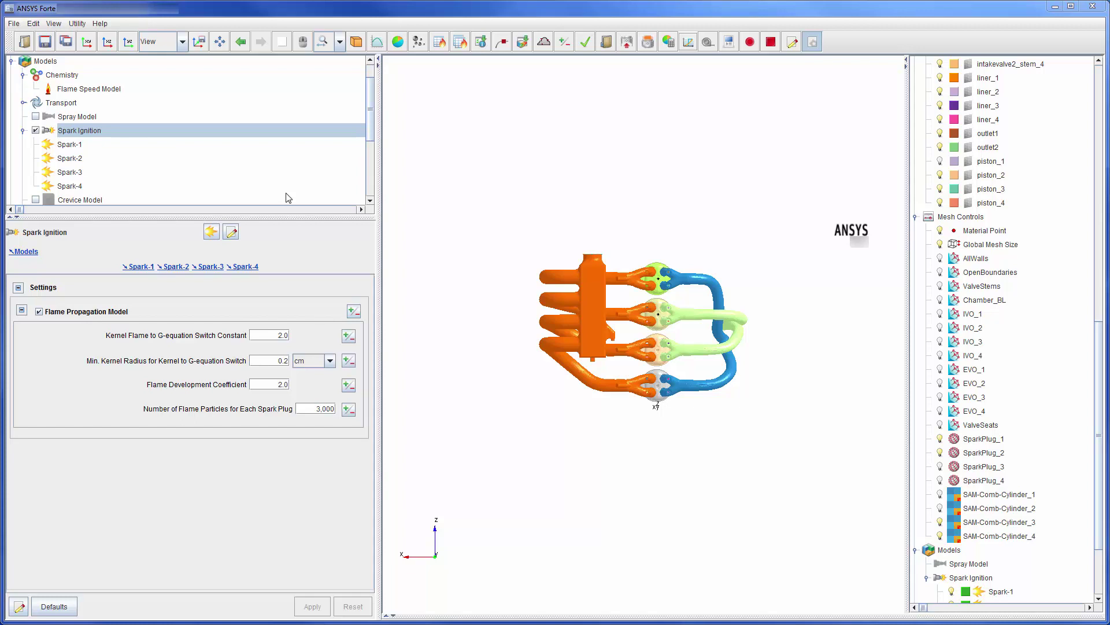
# Add a new wall boundary condition named head under Boundary Conditions.
pyautogui.click(11, 61)
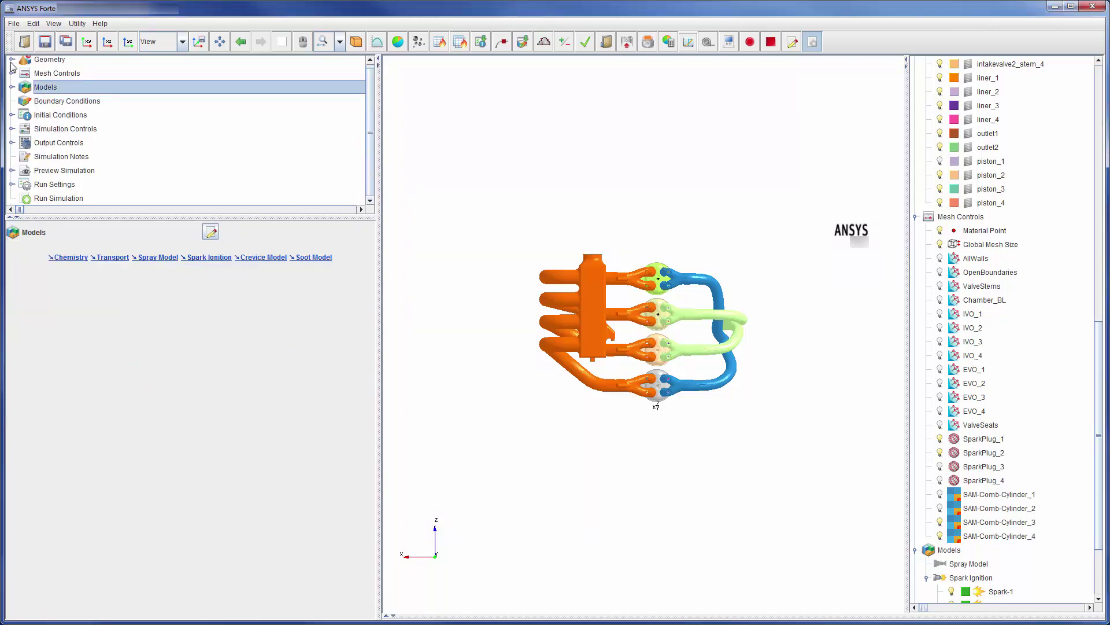
pyautogui.click(58, 103)
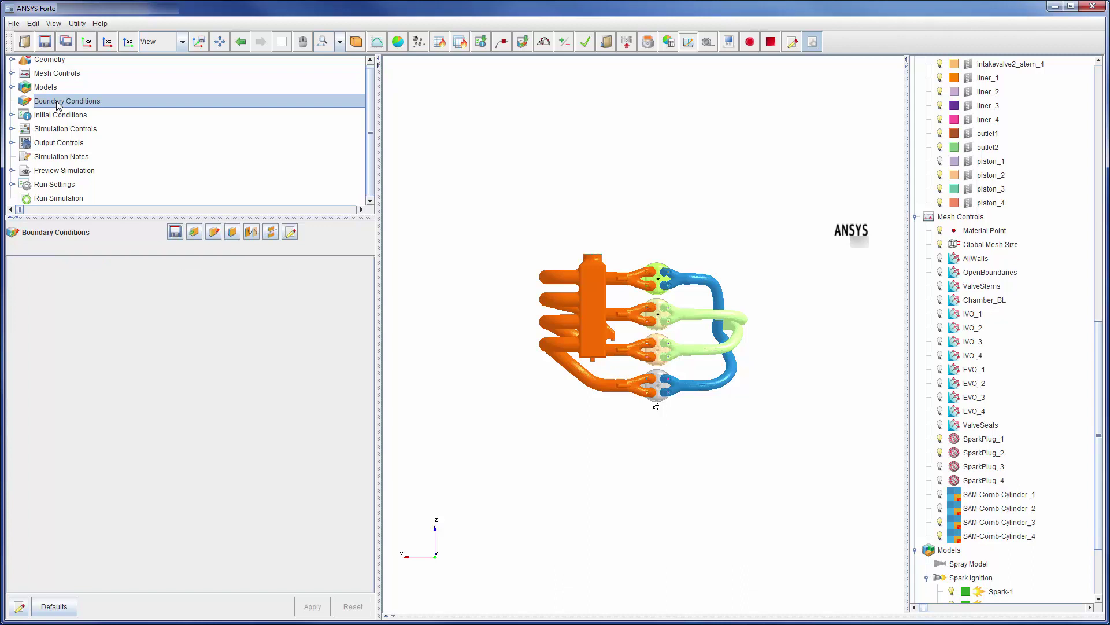
pyautogui.rightClick(58, 105)
pyautogui.moveTo(76, 126)
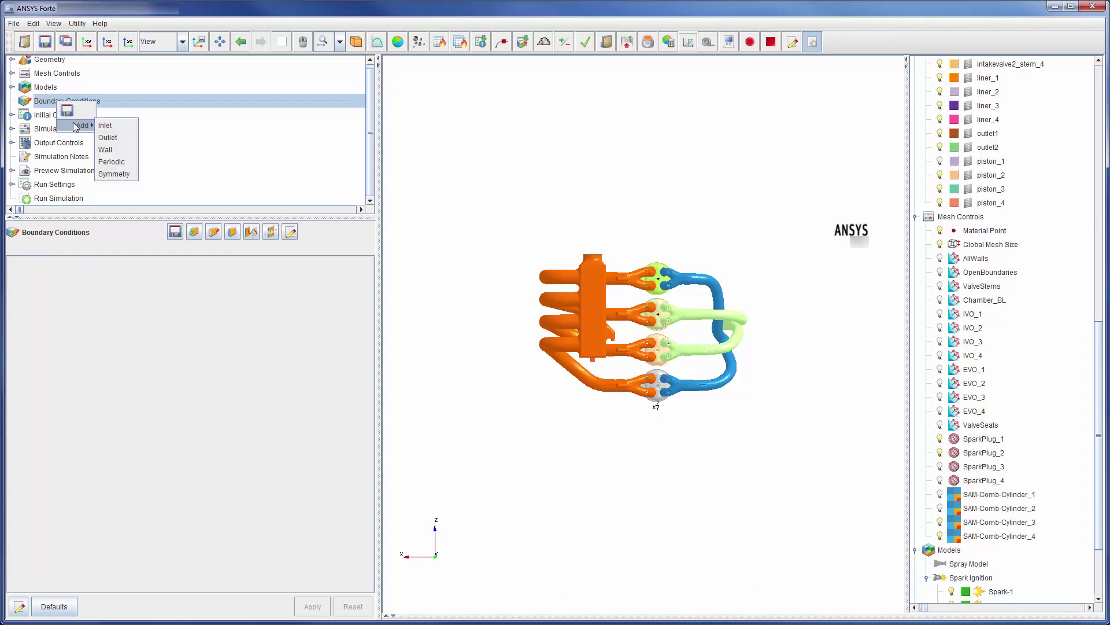
pyautogui.click(111, 151)
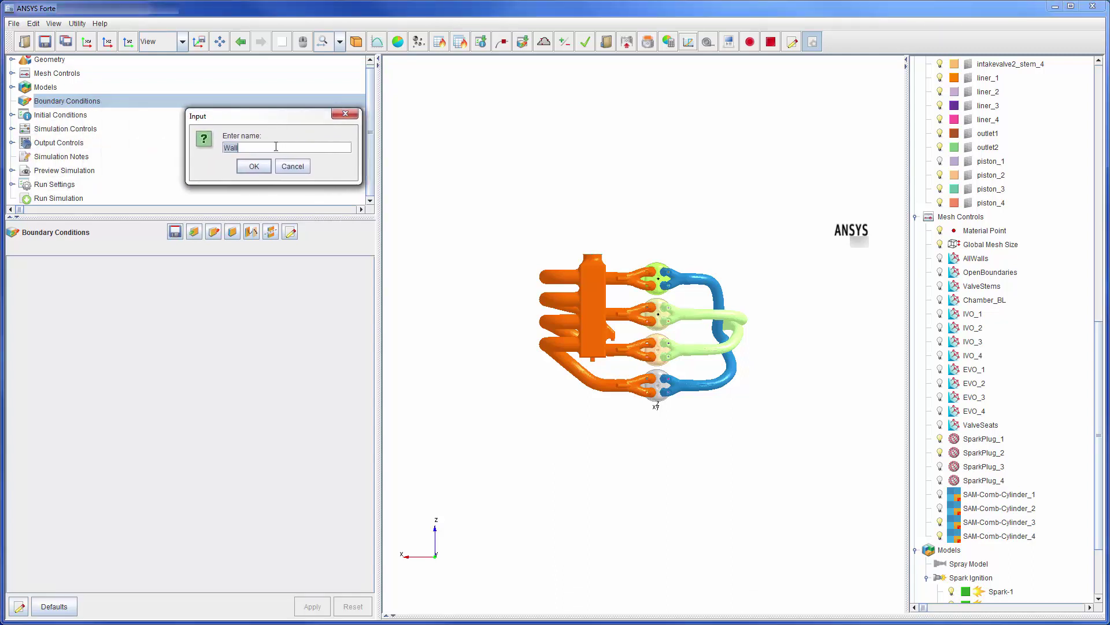
pyautogui.write('Piston')
pyautogui.press('Return')
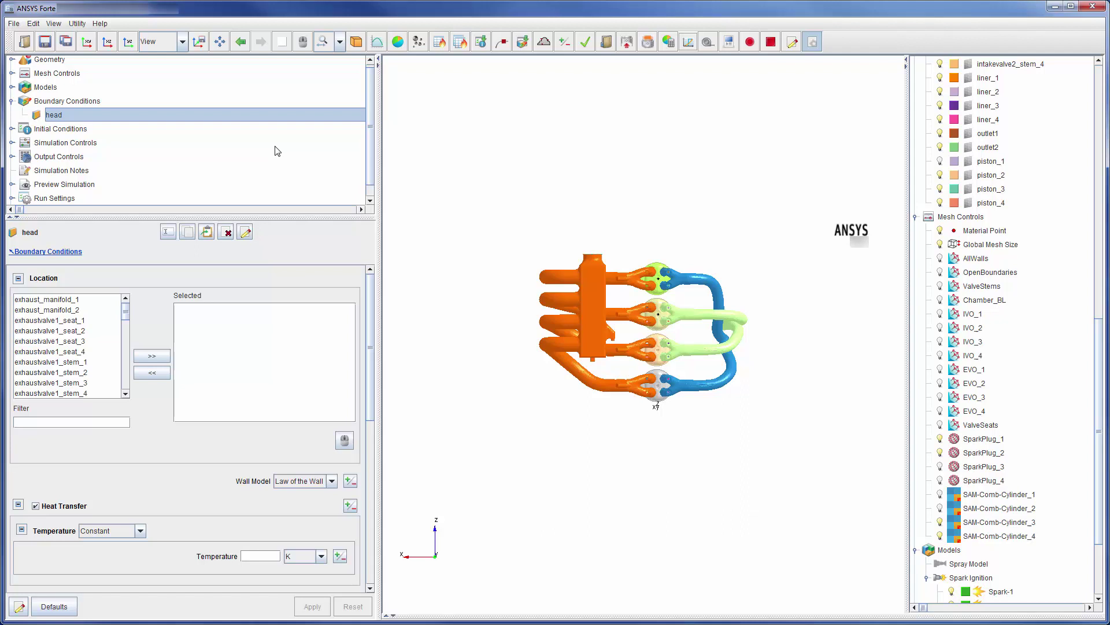
# Assign head_1 through head_4 to the head wall with a temperature of 350 K.
pyautogui.moveTo(126, 312); pyautogui.dragTo(128, 344)
pyautogui.click(36, 301)
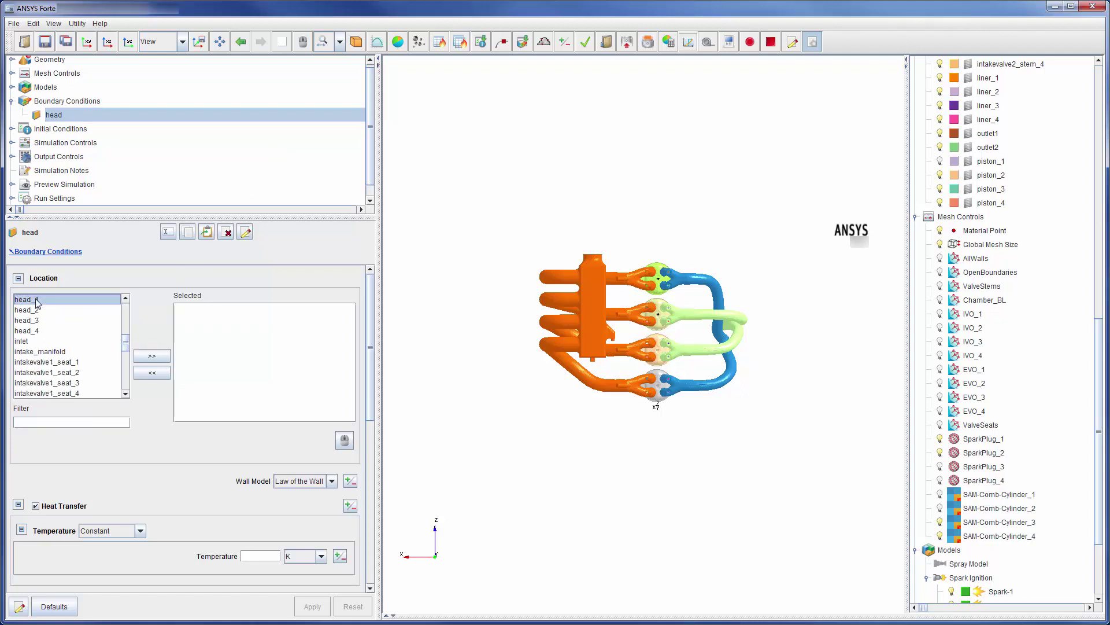
pyautogui.moveTo(36, 301); pyautogui.dragTo(40, 333)
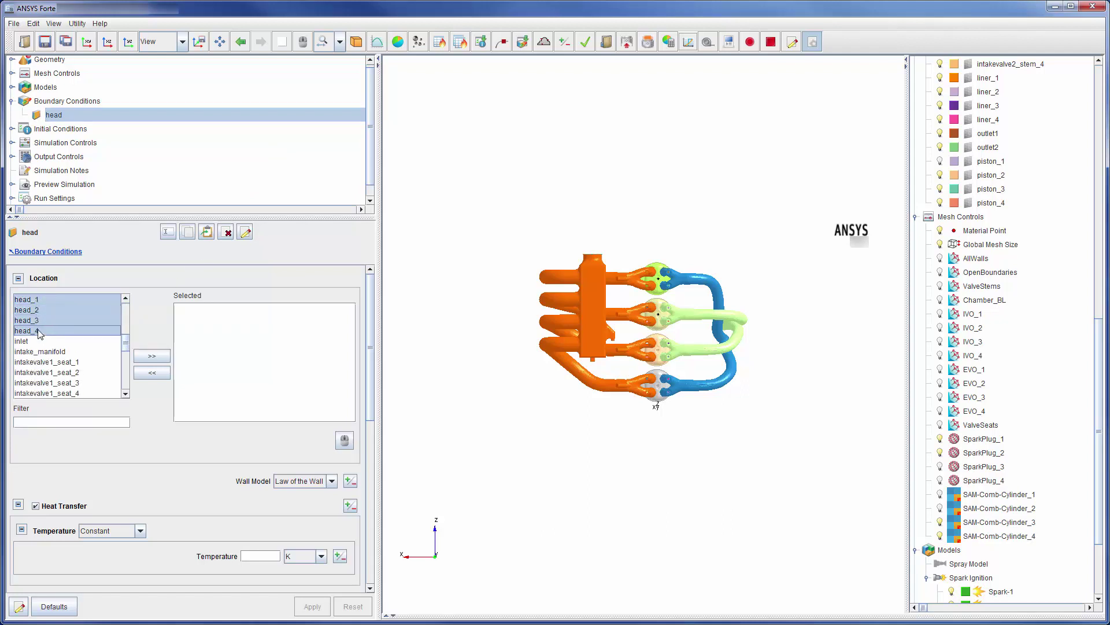
pyautogui.click(152, 356)
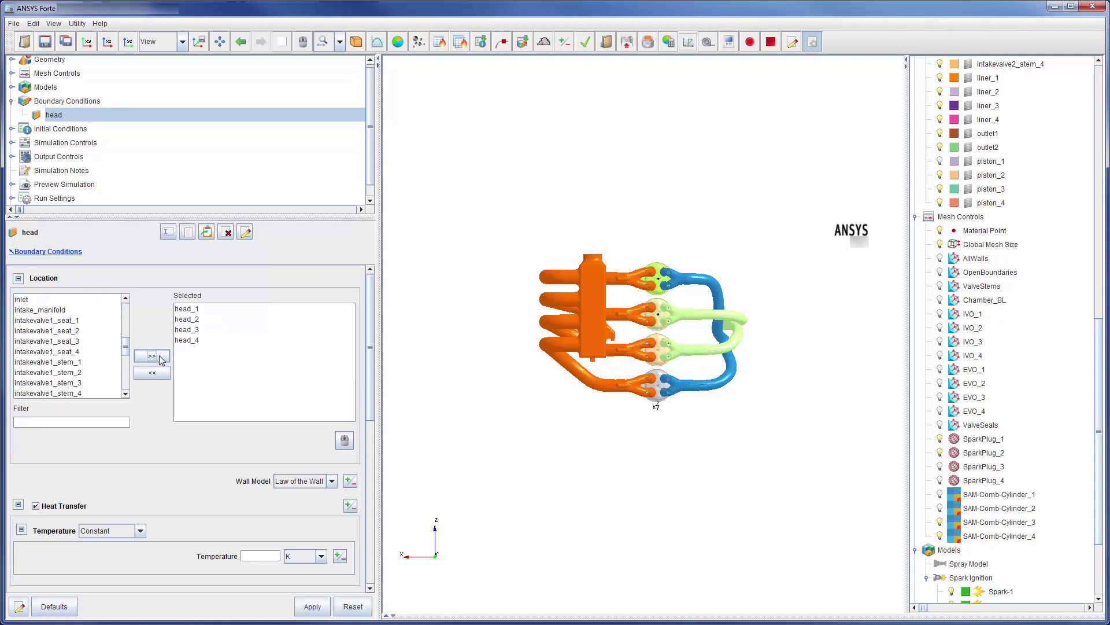
pyautogui.scroll(-5, 373, 387)
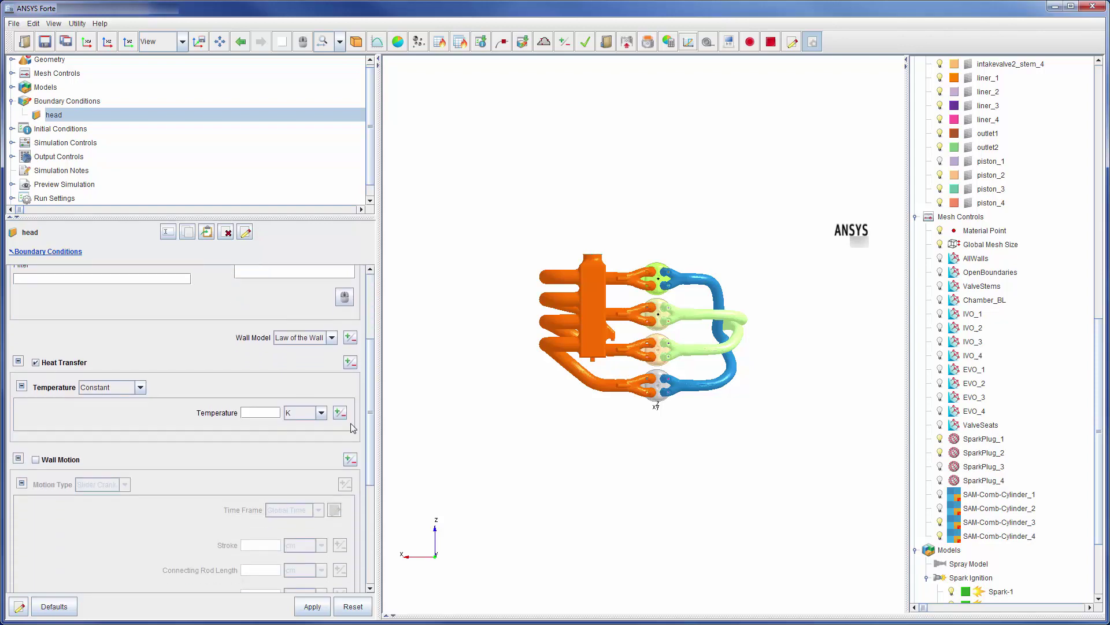
pyautogui.click(266, 411)
pyautogui.write('350')
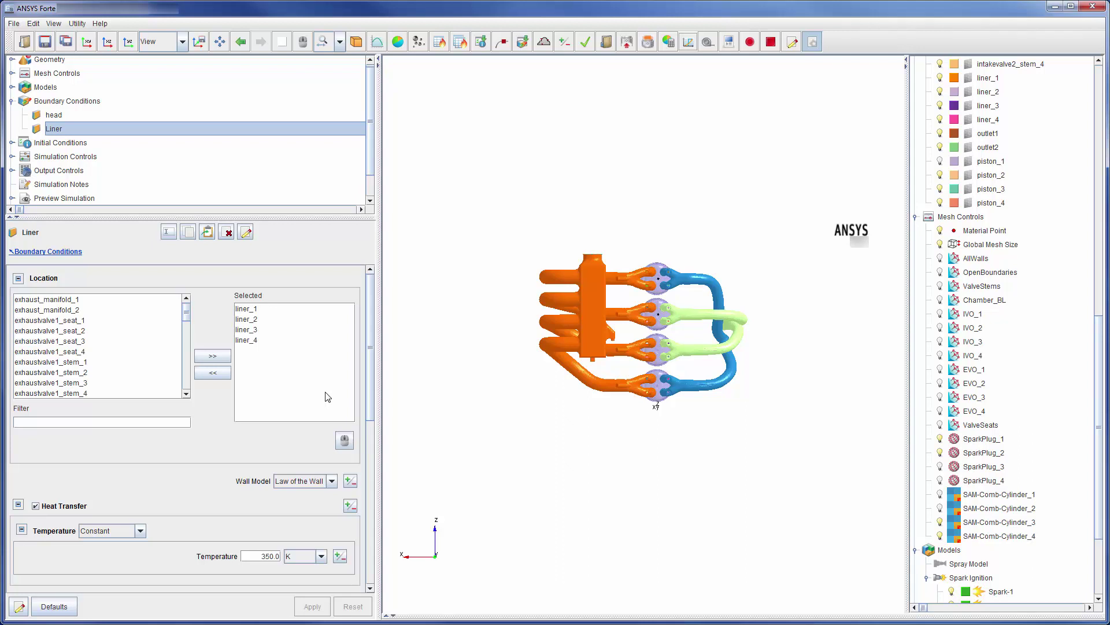
pyautogui.click(93, 103)
pyautogui.rightClick(91, 105)
# Add wall Piston1 on location piston_1 with a temperature of 320.0 K.
pyautogui.moveTo(115, 127)
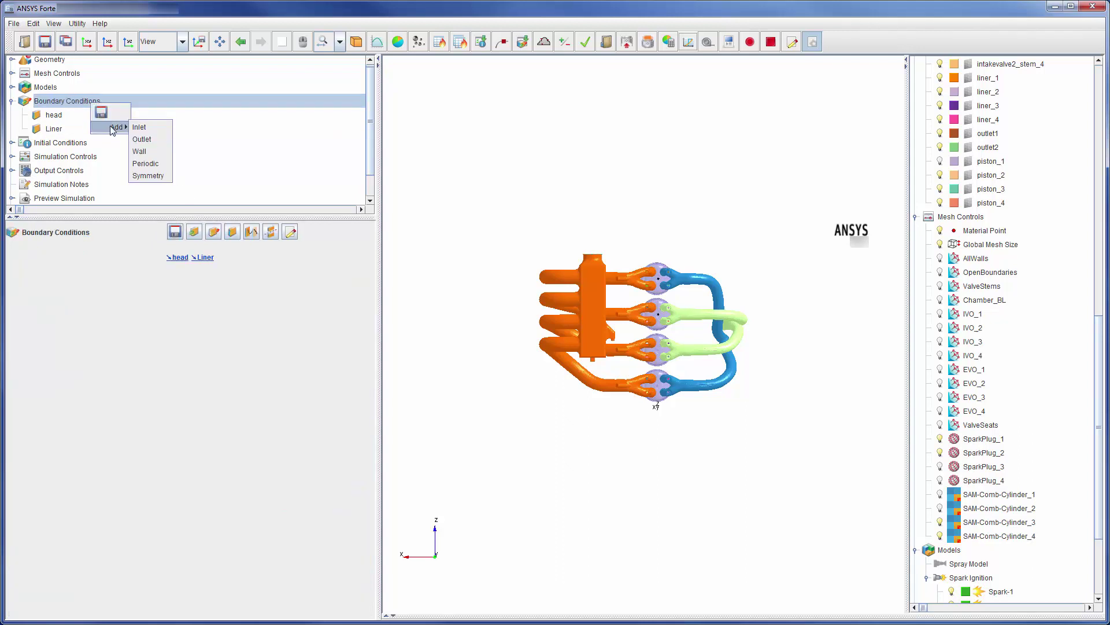
pyautogui.click(145, 158)
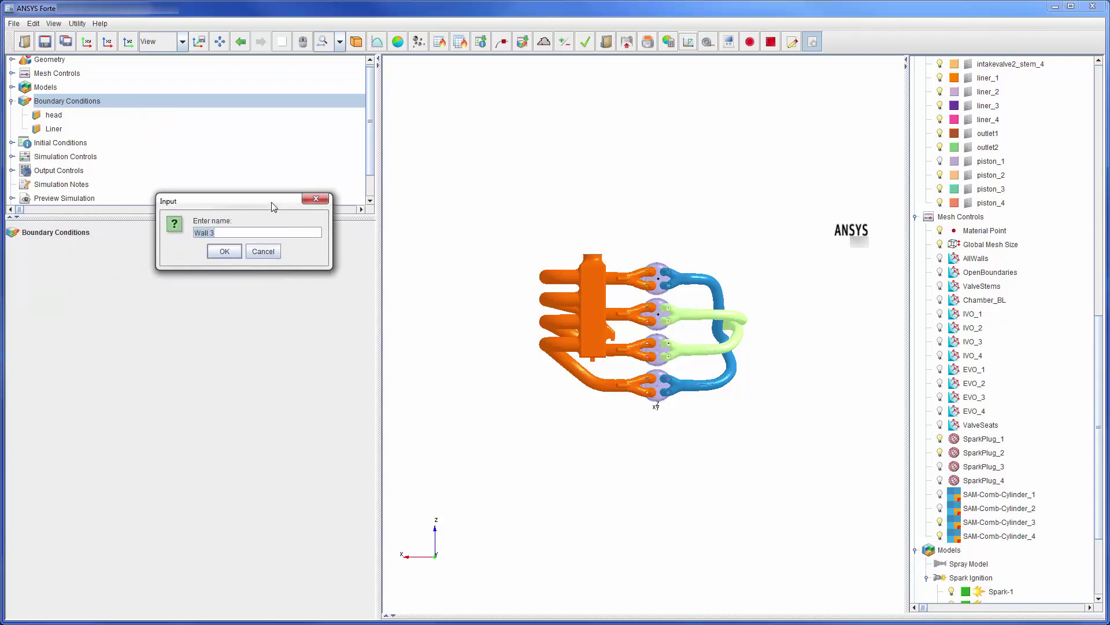
pyautogui.write('Piston1')
pyautogui.press('Return')
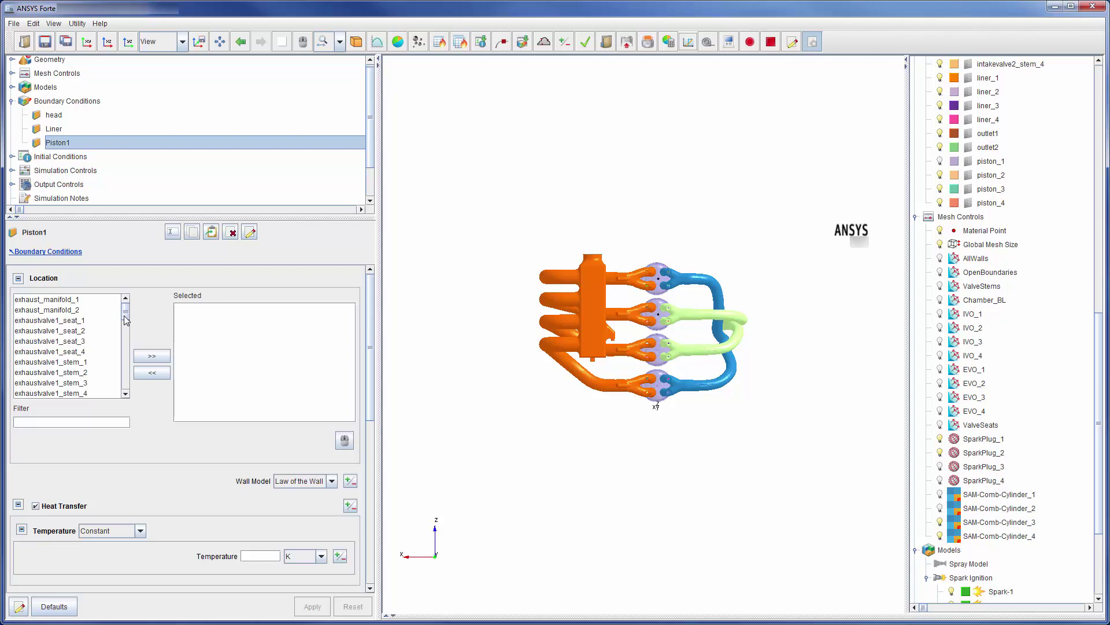
pyautogui.scroll(-12, 81, 359)
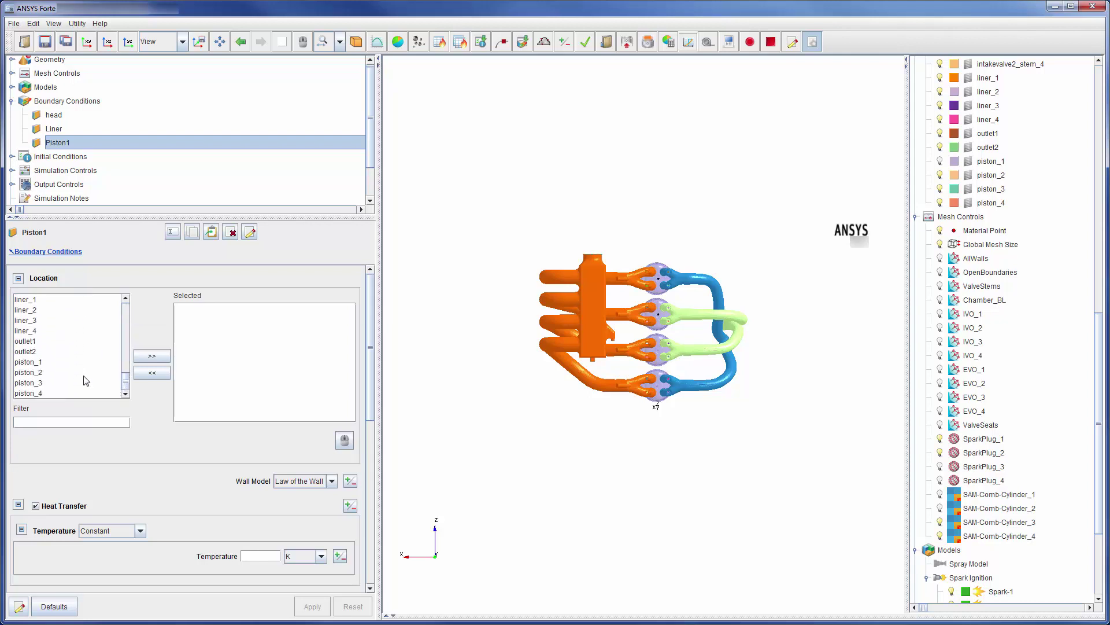
pyautogui.click(48, 363)
pyautogui.click(151, 355)
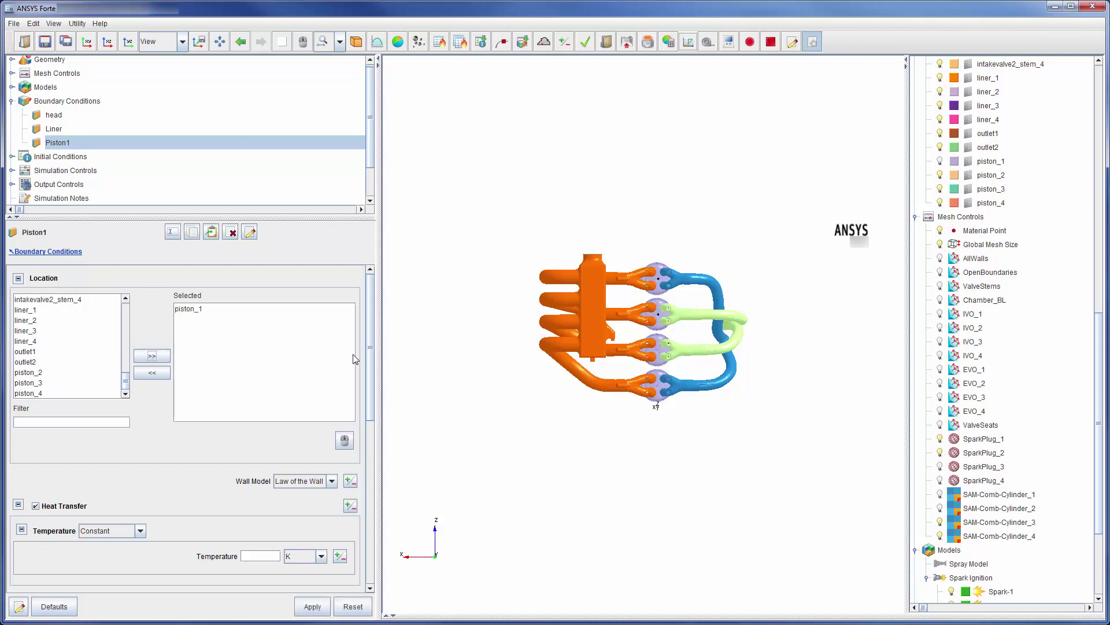
pyautogui.scroll(-1, 366, 370)
pyautogui.scroll(-3, 367, 370)
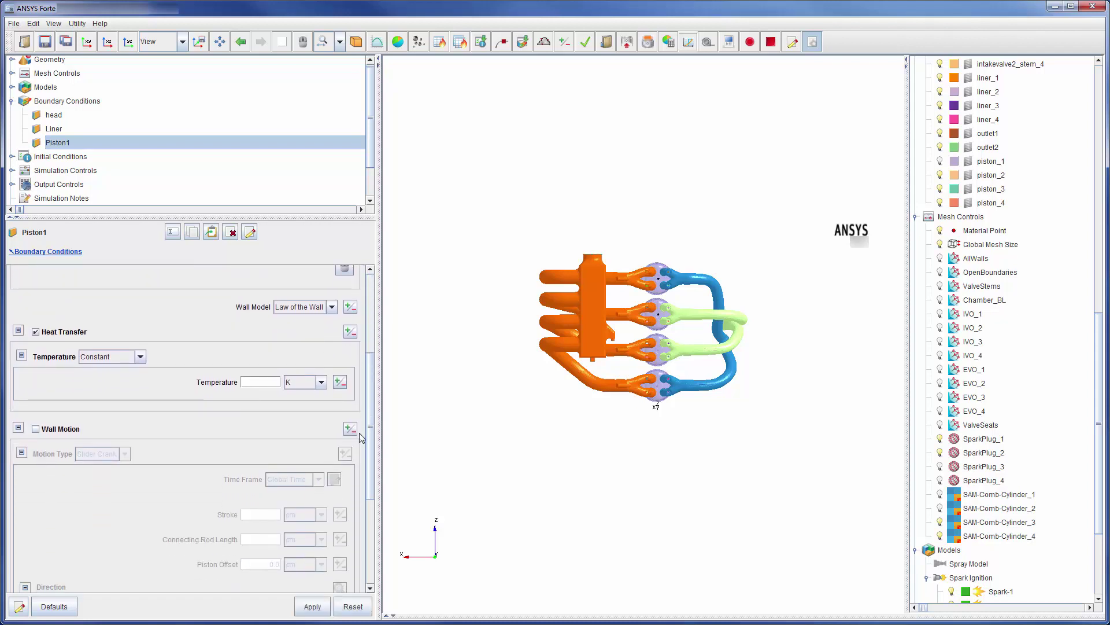
pyautogui.click(263, 382)
pyautogui.write('320.0')
# Give Piston1 slider-crank motion on Cylinder-1 with 9.0 cm stroke and 14.0 cm rod.
pyautogui.click(50, 431)
pyautogui.moveTo(371, 431); pyautogui.dragTo(370, 463)
pyautogui.click(319, 380)
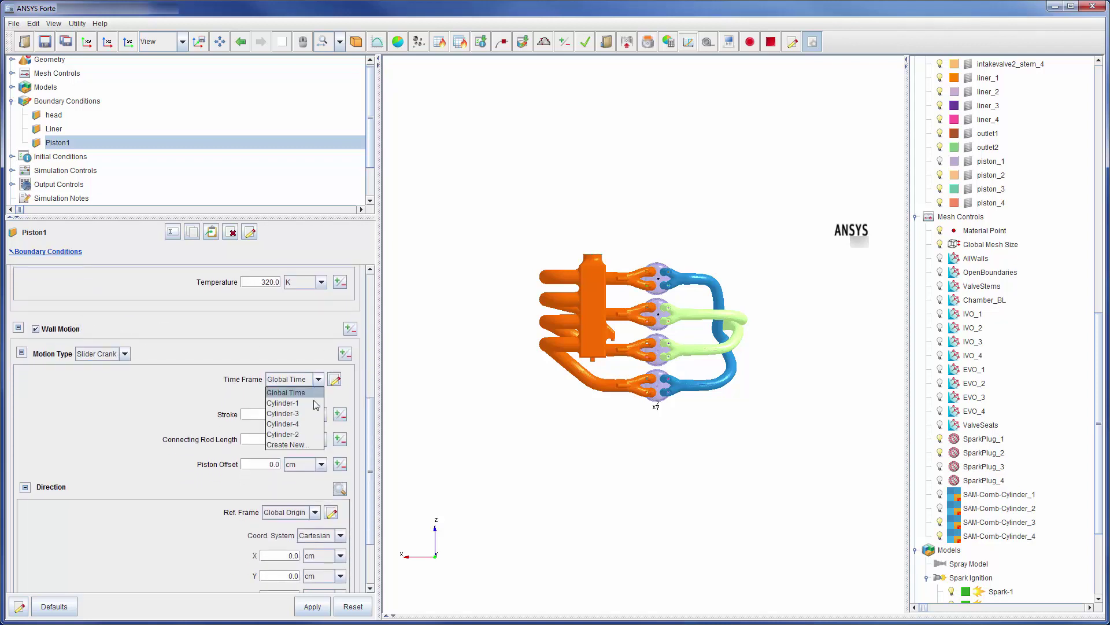
pyautogui.click(280, 411)
pyautogui.click(269, 414)
pyautogui.write('9.0')
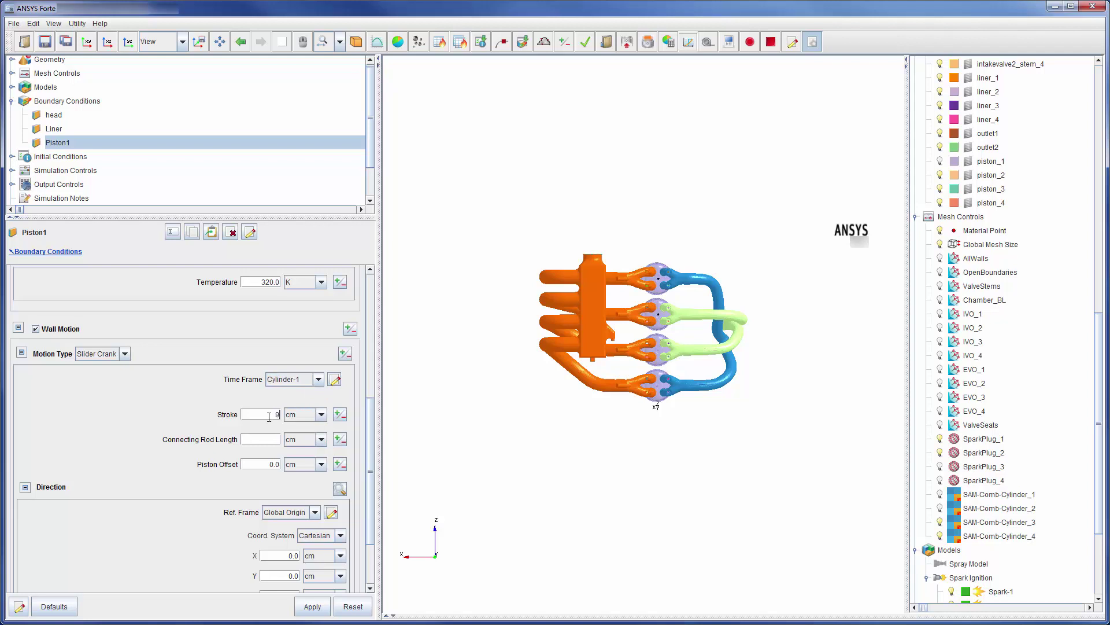
pyautogui.click(271, 440)
# Set Piston1's motion direction to Y 1 in Frame-C1 and apply.
pyautogui.moveTo(370, 465); pyautogui.dragTo(370, 496)
pyautogui.click(315, 450)
pyautogui.click(305, 479)
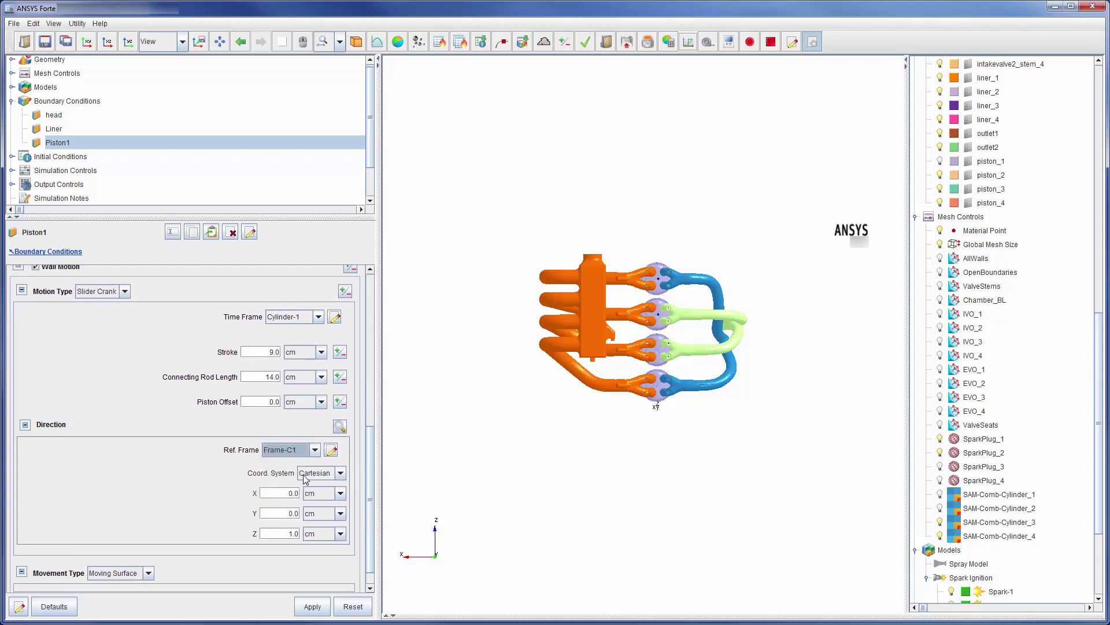
pyautogui.doubleClick(285, 514)
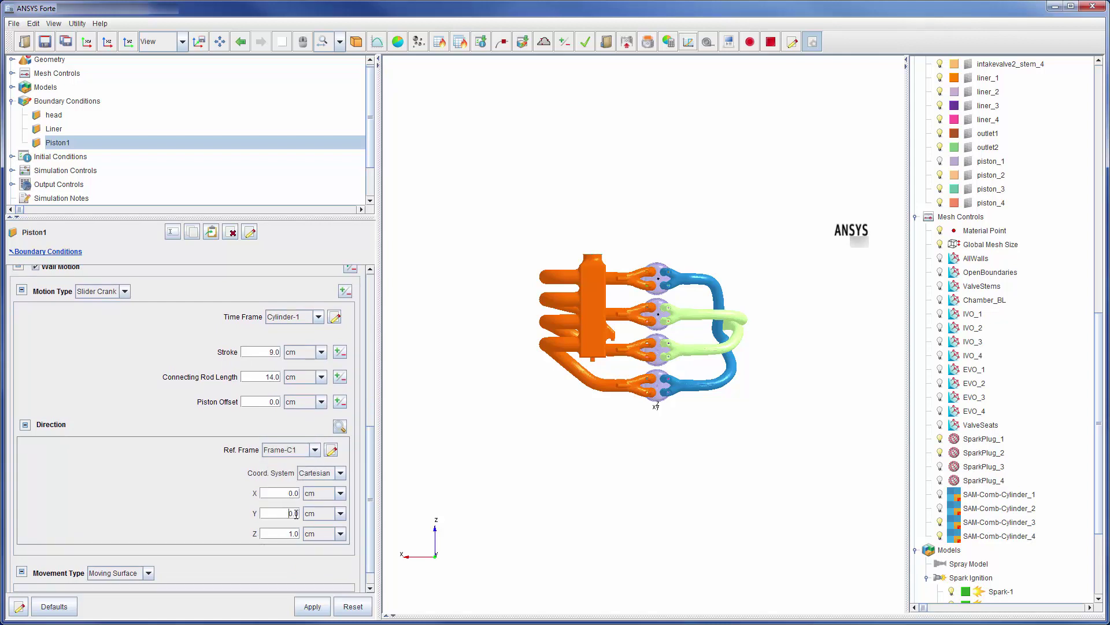
pyautogui.write('1')
pyautogui.doubleClick(298, 533)
pyautogui.click(312, 606)
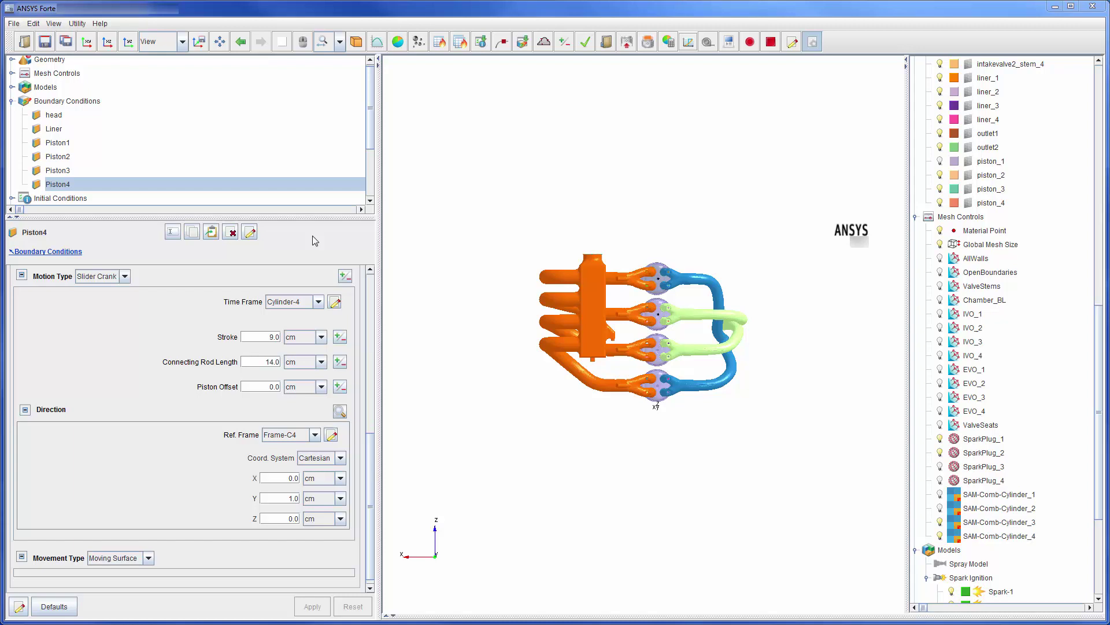
# Add wall IntakeValve1-1 on intakevalve1_seat_1 and intakevalve1_stem_1.
pyautogui.click(77, 100)
pyautogui.rightClick(76, 100)
pyautogui.moveTo(101, 121)
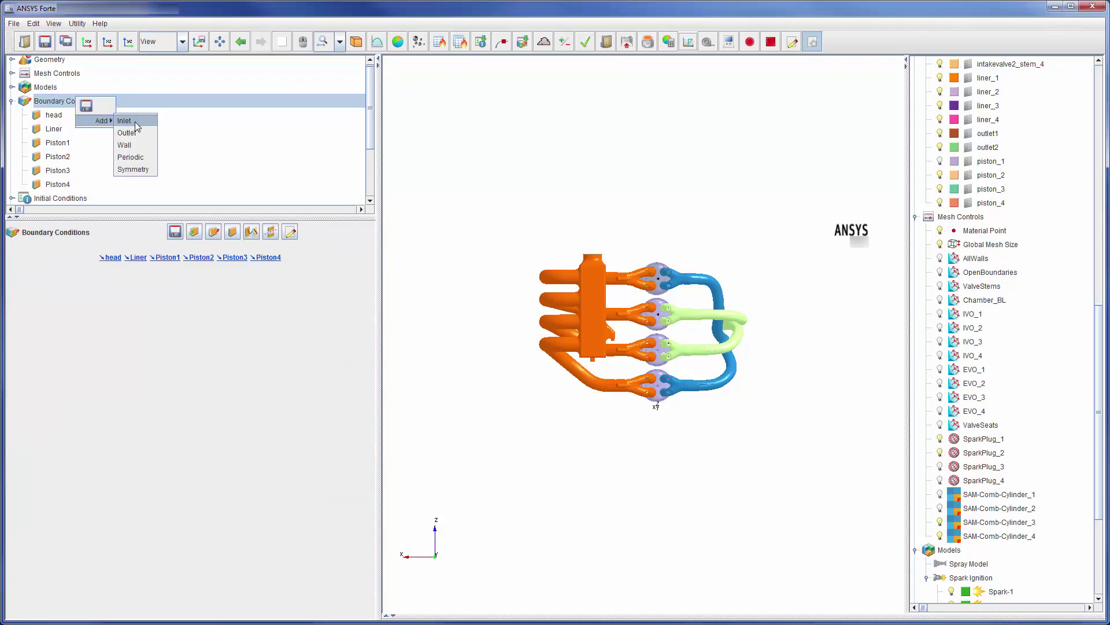
pyautogui.click(134, 150)
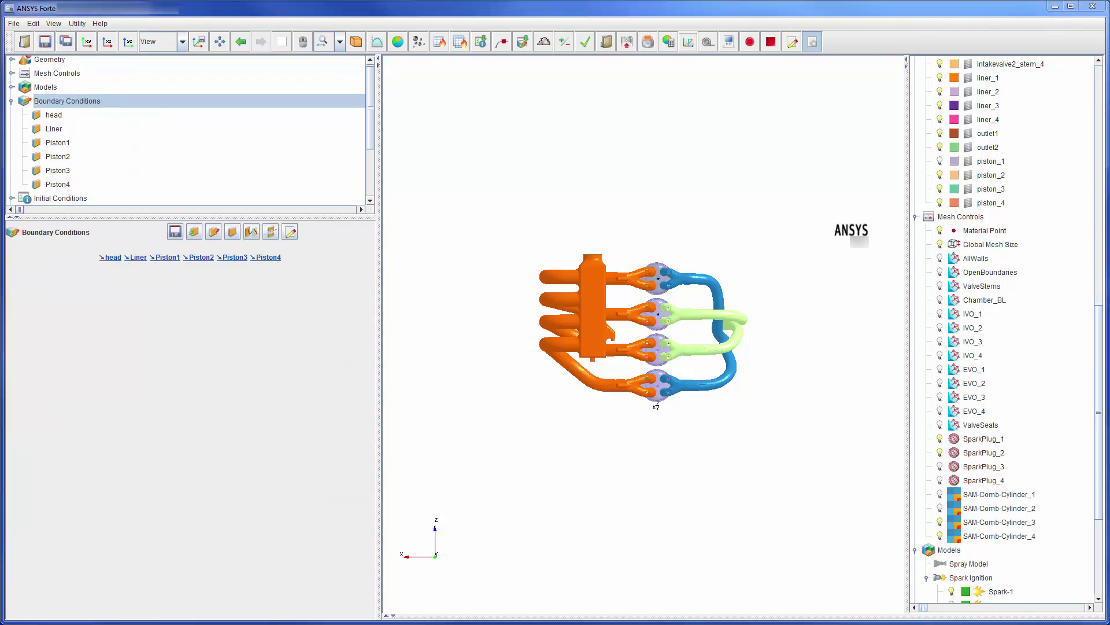
pyautogui.press('Return')
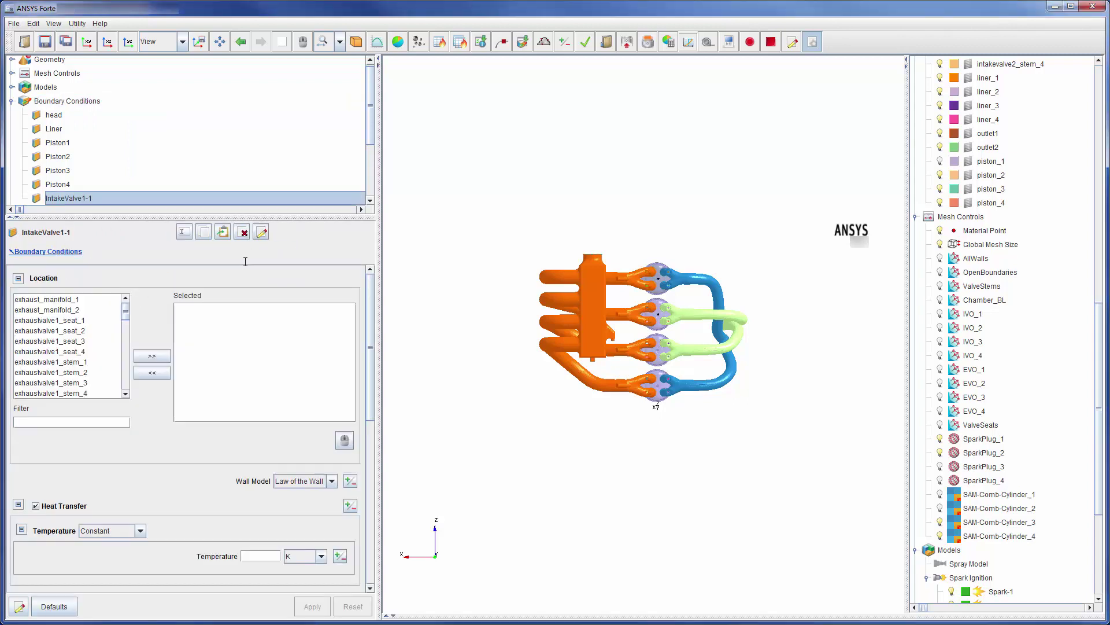
pyautogui.moveTo(126, 311); pyautogui.dragTo(126, 329)
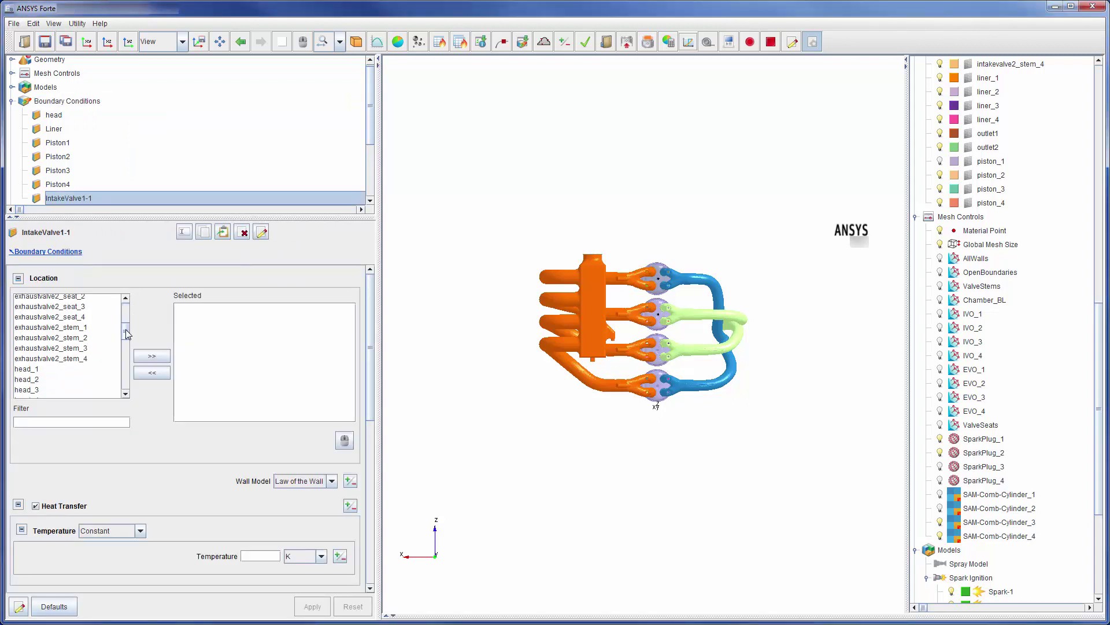
pyautogui.scroll(-3, 78, 333)
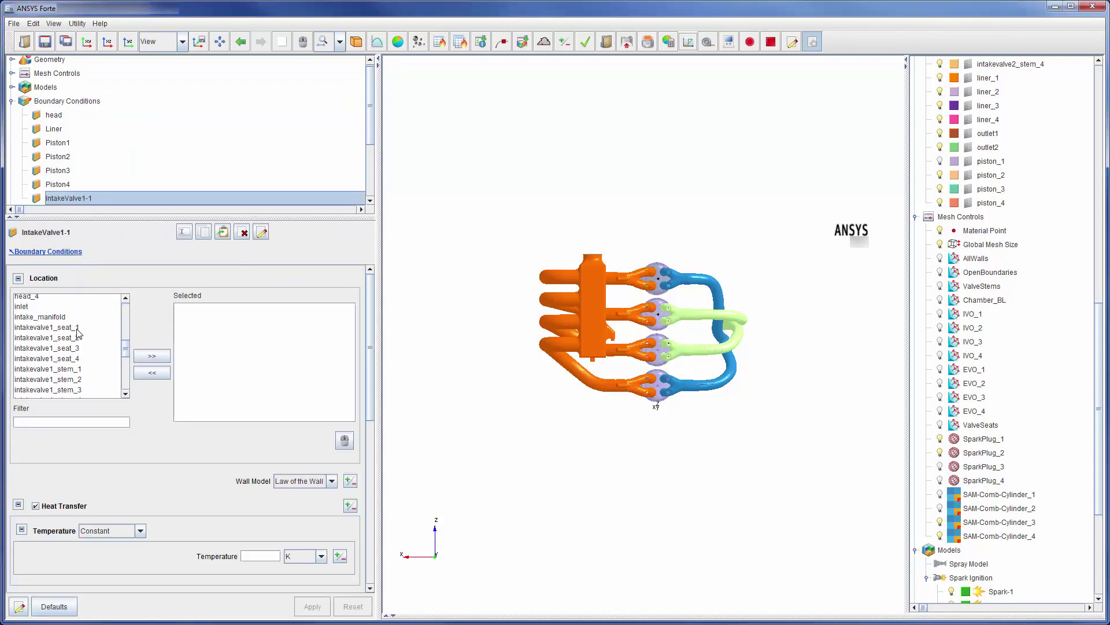
pyautogui.click(78, 329)
pyautogui.keyDown('ctrl'); pyautogui.click(82, 369); pyautogui.keyUp('ctrl')
pyautogui.click(151, 356)
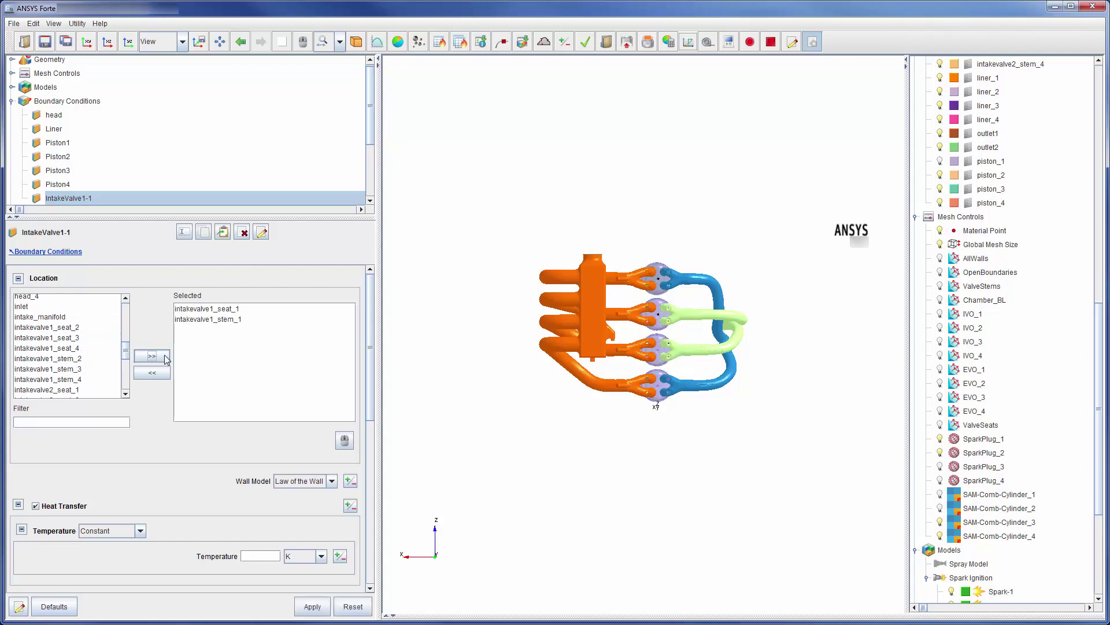
# Set IntakeValve1-1 to 320 K with Offset Table wall motion timed on Cylinder-1.
pyautogui.moveTo(373, 359); pyautogui.dragTo(373, 443)
pyautogui.click(253, 382)
pyautogui.write('320')
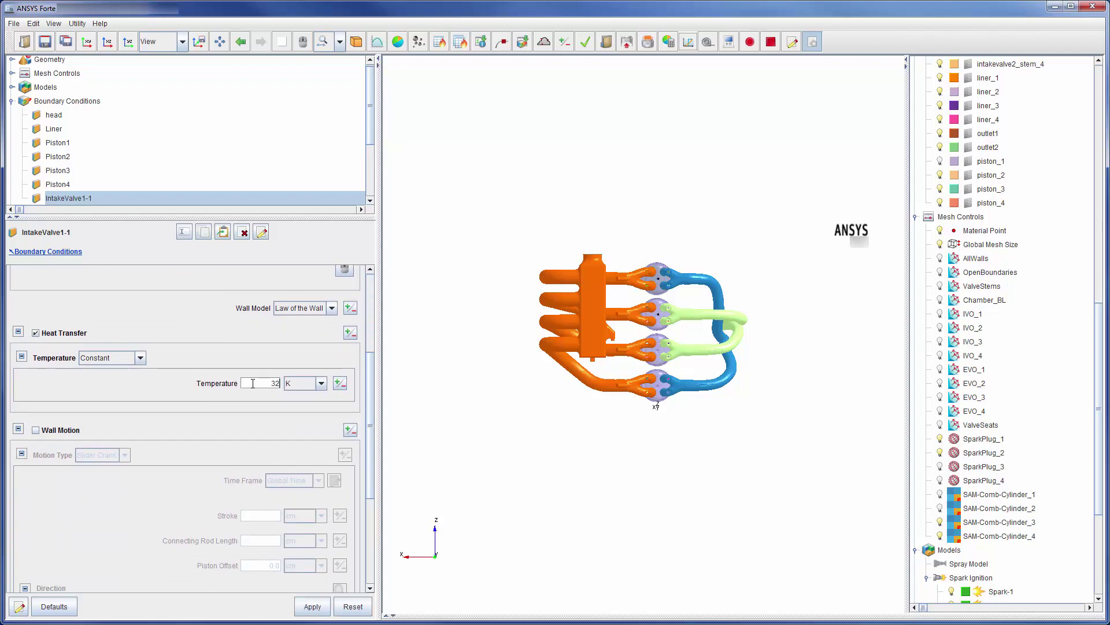
pyautogui.click(36, 430)
pyautogui.click(125, 455)
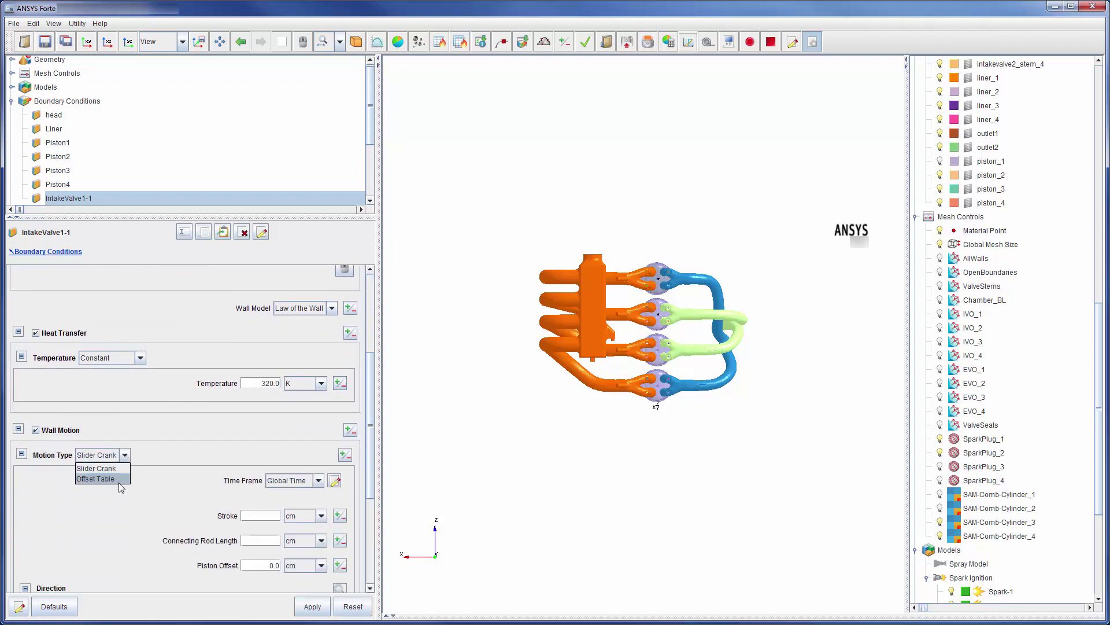
pyautogui.click(120, 480)
pyautogui.moveTo(371, 463); pyautogui.dragTo(373, 494)
pyautogui.click(318, 413)
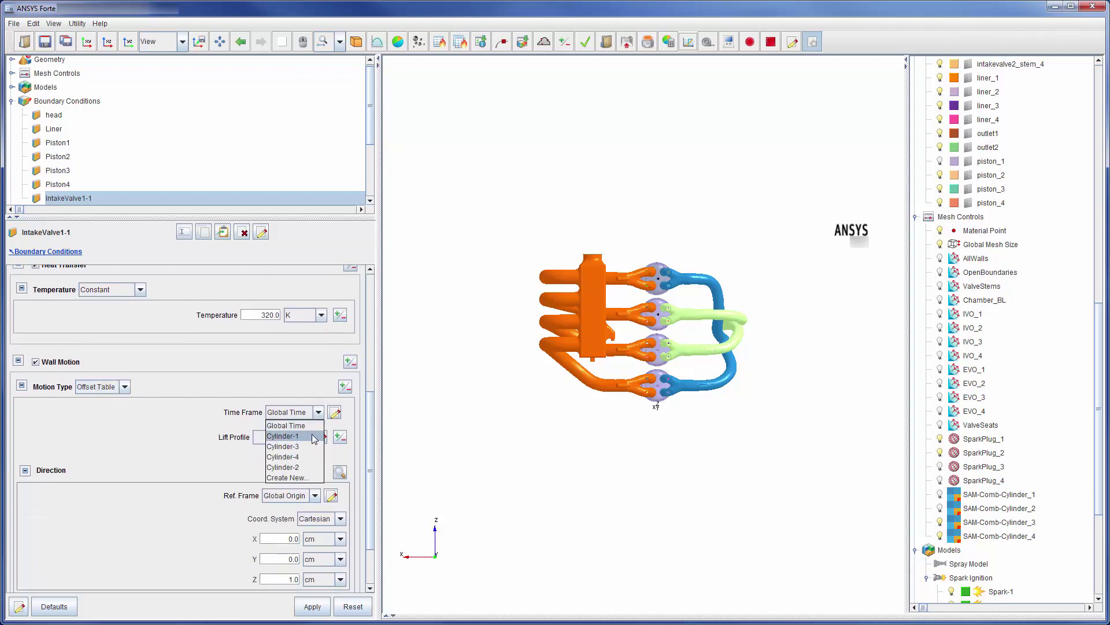
pyautogui.click(315, 435)
pyautogui.click(303, 438)
# Use the Intake Valve lift profile and inspect its lift curve.
pyautogui.click(301, 461)
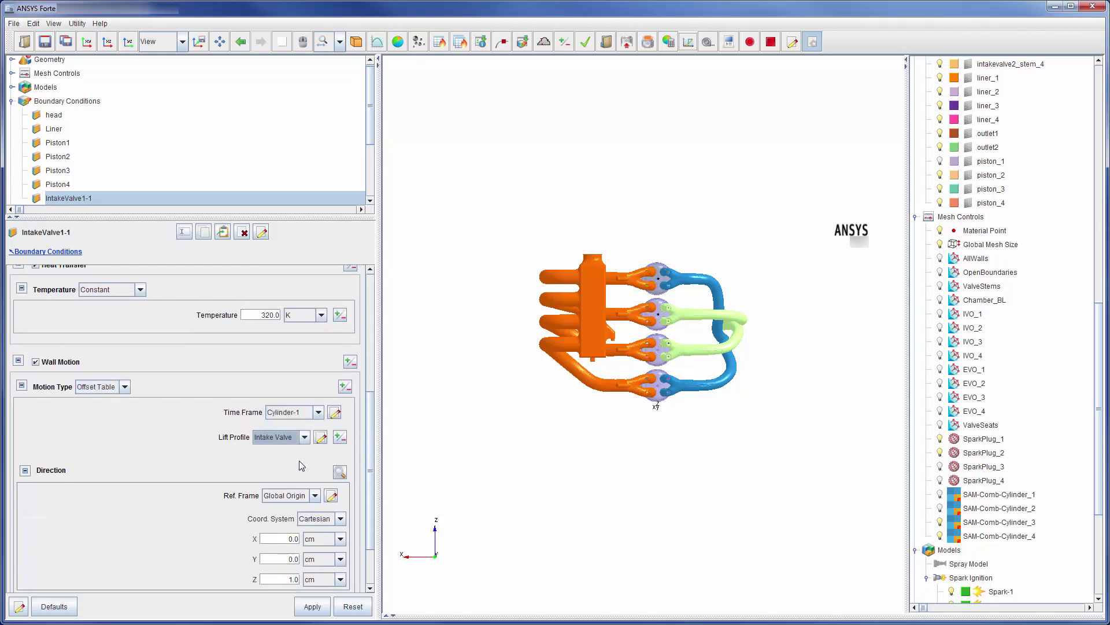
pyautogui.click(321, 438)
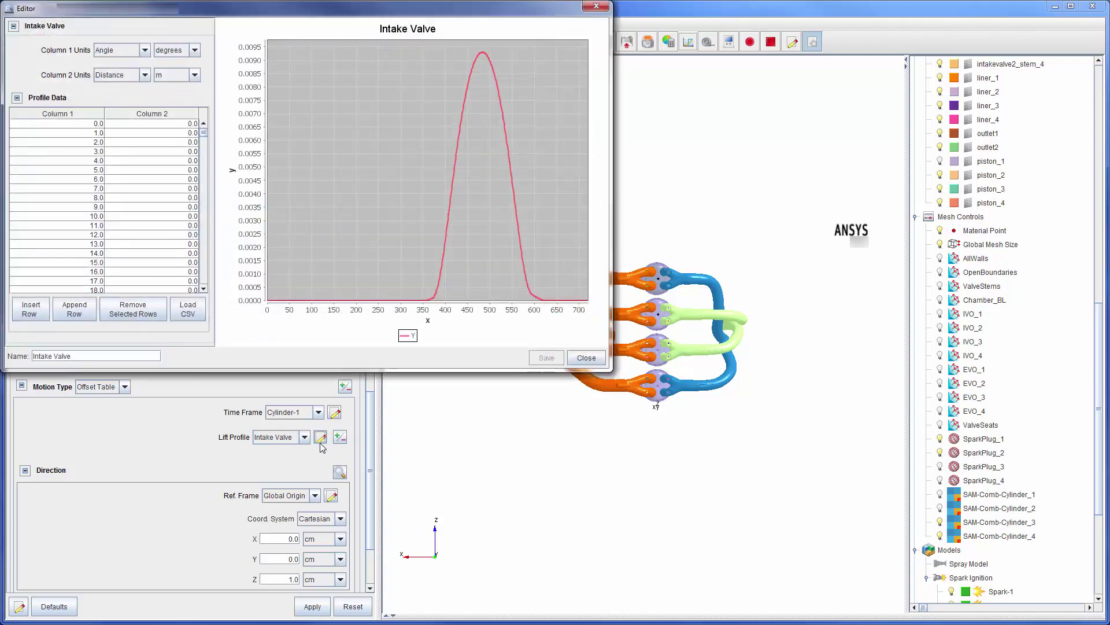
pyautogui.click(590, 358)
# Set the valve motion direction in Frame-C1 to X -0.007543, Y -0.03881, Z 0 cm.
pyautogui.scroll(-3, 370, 451)
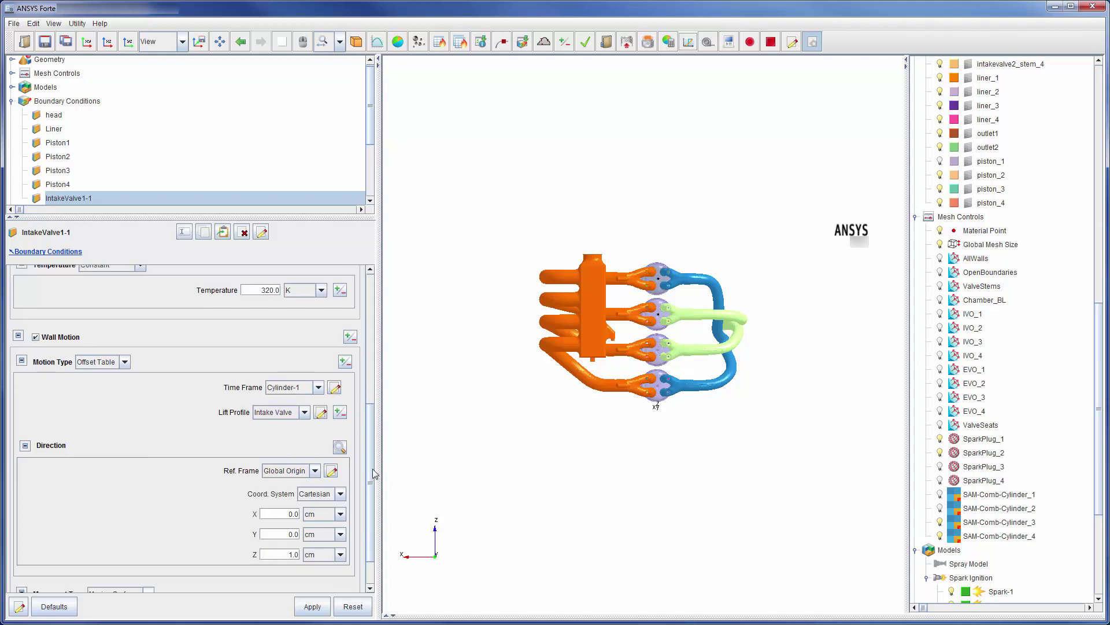
pyautogui.click(315, 433)
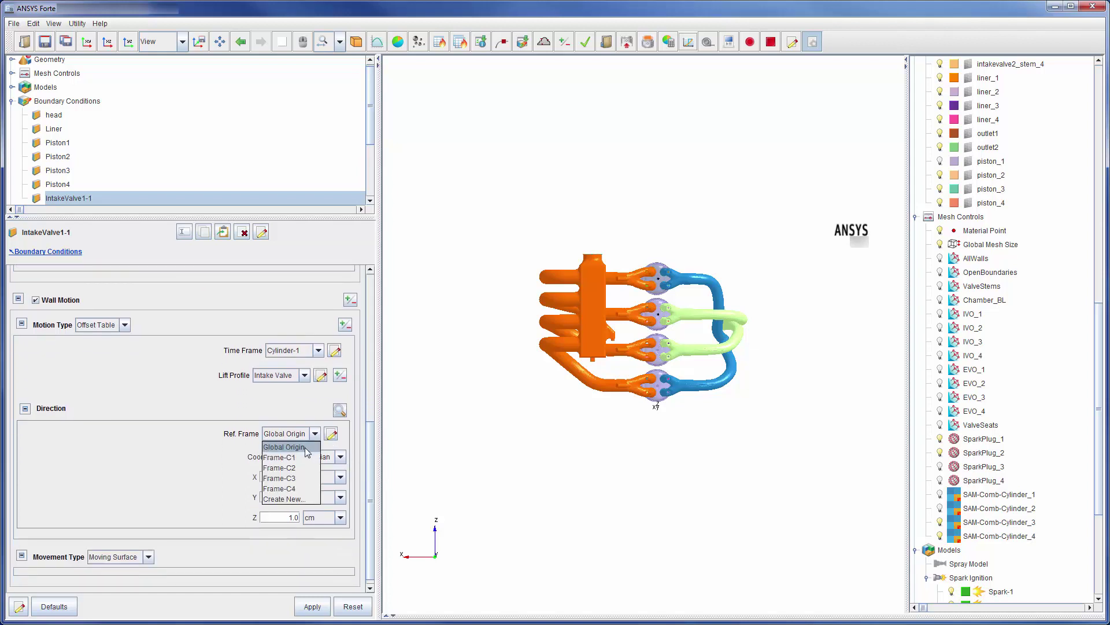
pyautogui.click(304, 456)
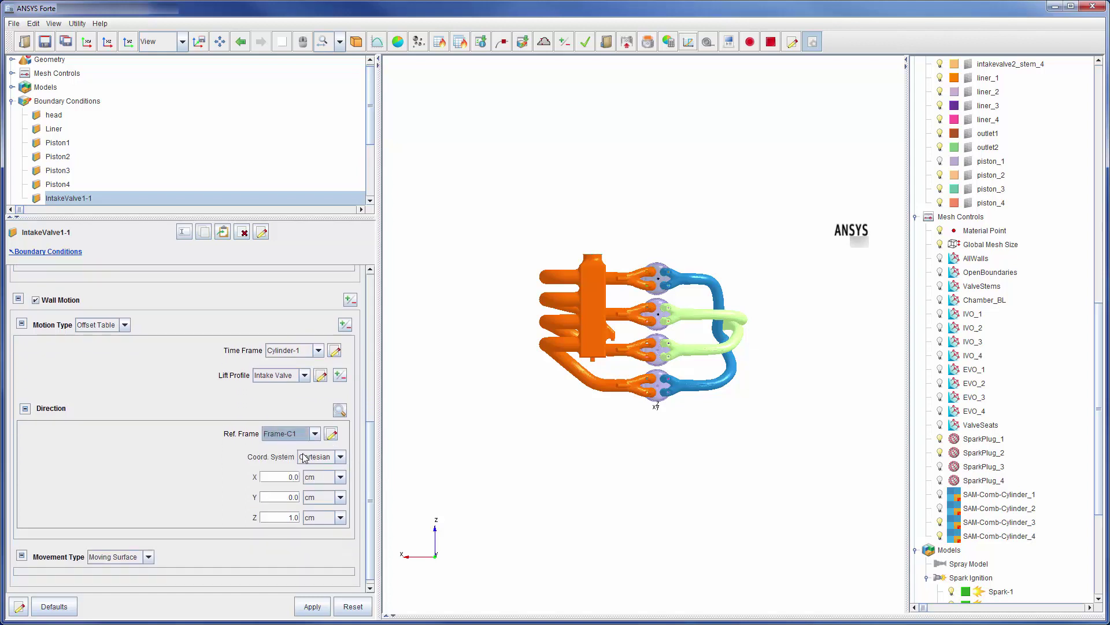
pyautogui.click(289, 478)
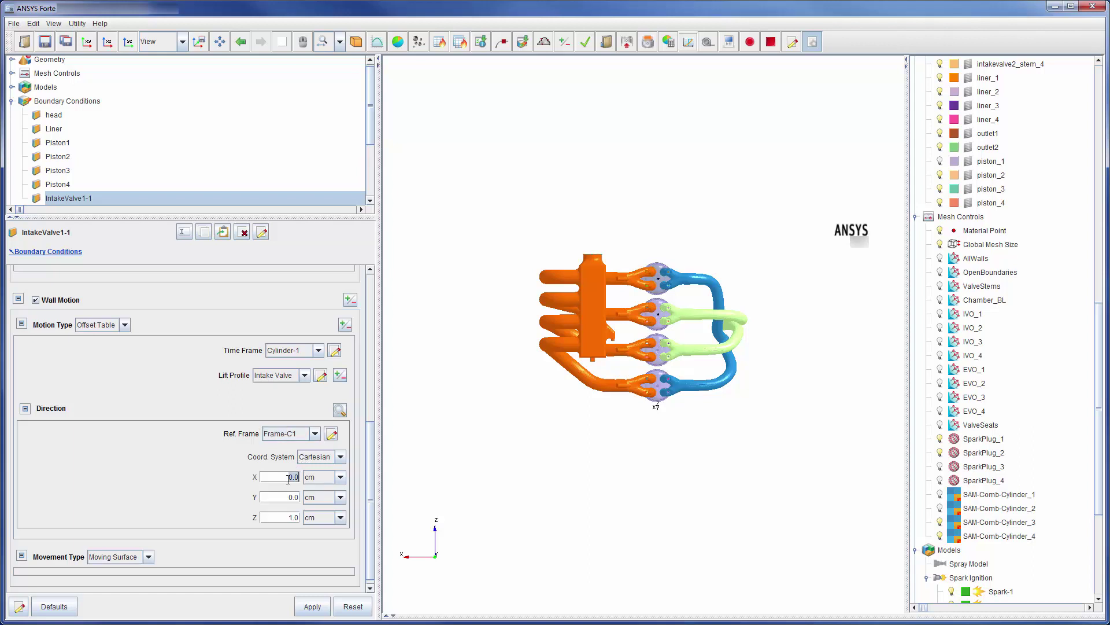
pyautogui.write('-0.007543')
pyautogui.tripleClick(289, 497)
pyautogui.write('-0.03881')
pyautogui.tripleClick(292, 516)
pyautogui.write('0')
pyautogui.scroll(-1, 366, 507)
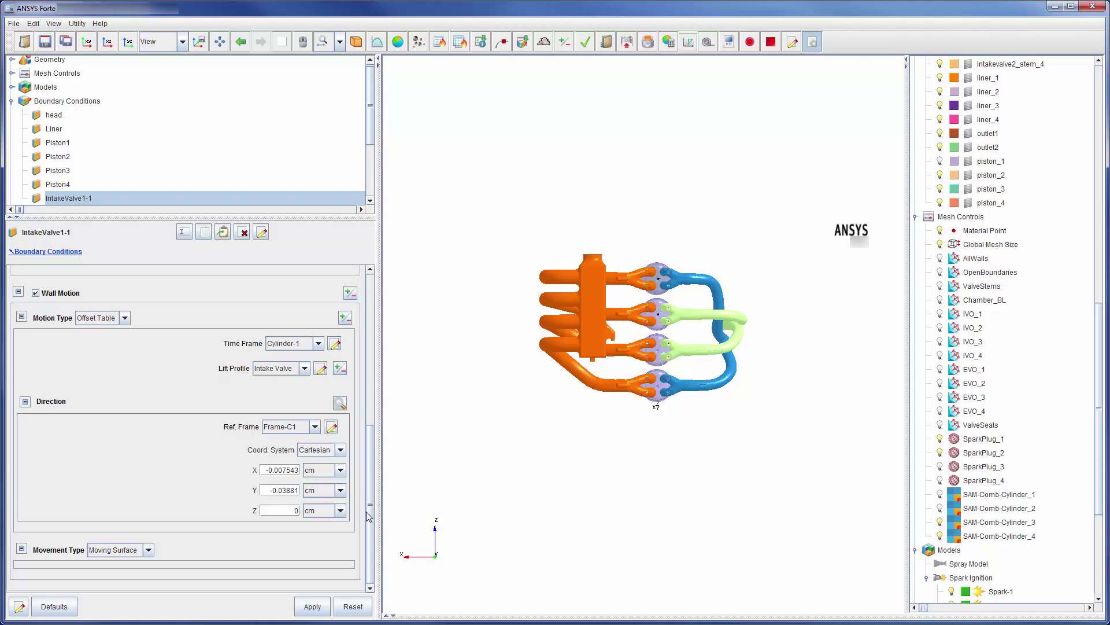
# Make IntakeValve1-1 move as a Valve, with intake_manifold and intakevalve1_seat_1 selected.
pyautogui.click(149, 549)
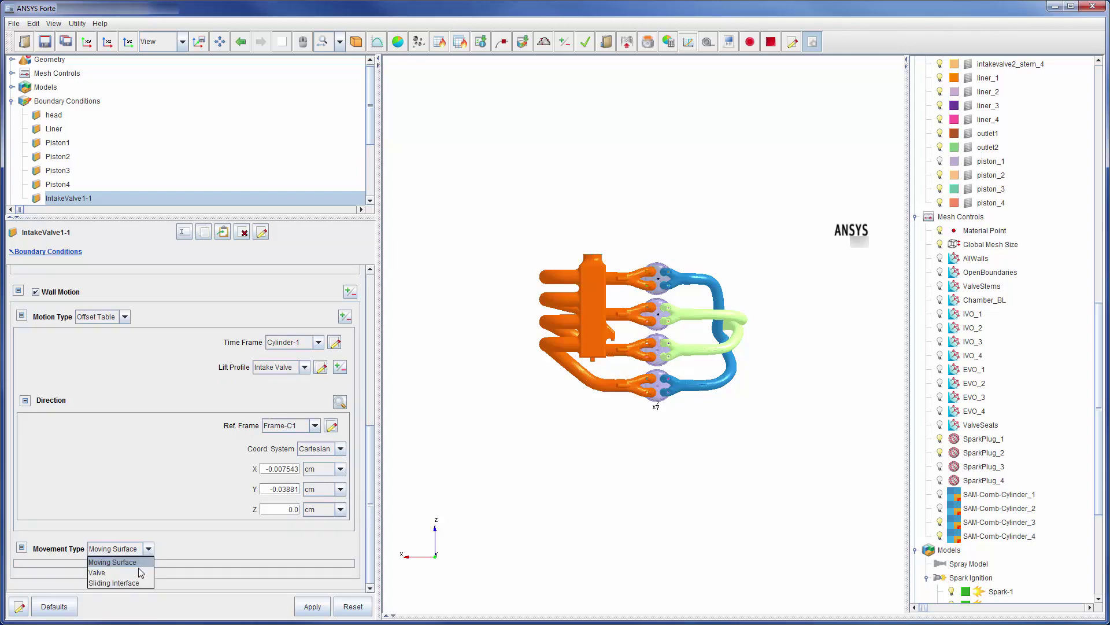
pyautogui.click(136, 571)
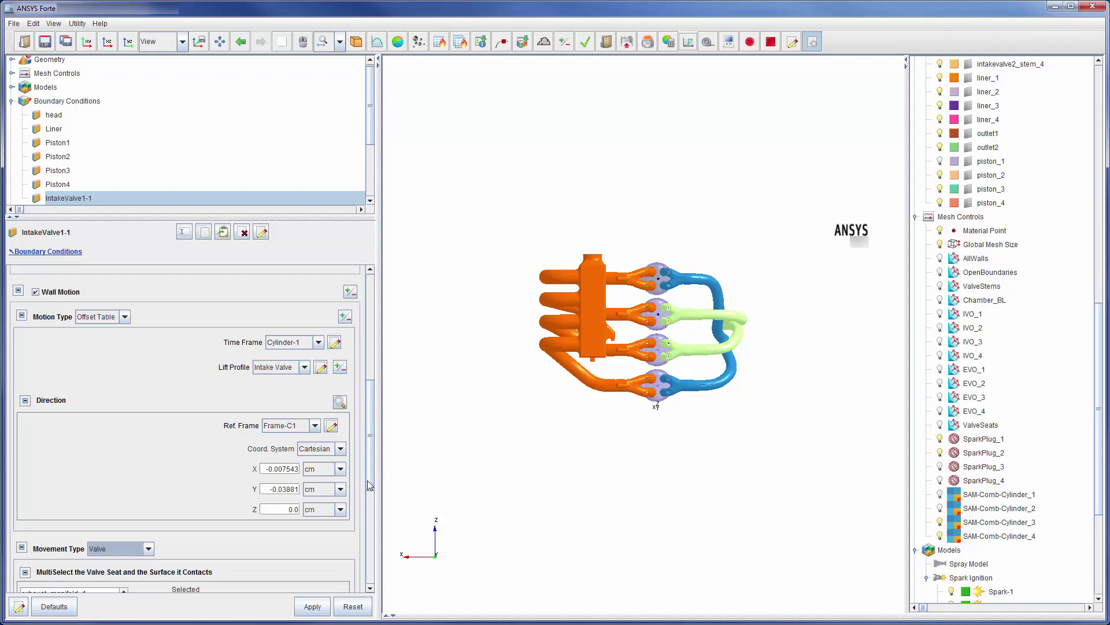
pyautogui.moveTo(367, 480); pyautogui.dragTo(366, 539)
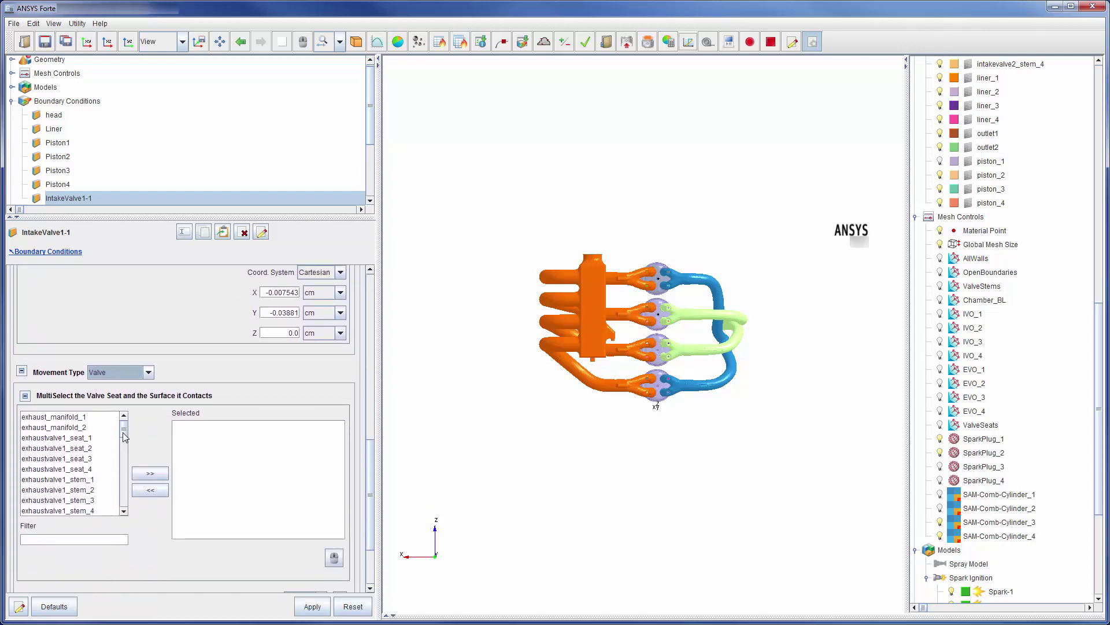
pyautogui.moveTo(125, 437); pyautogui.dragTo(126, 475)
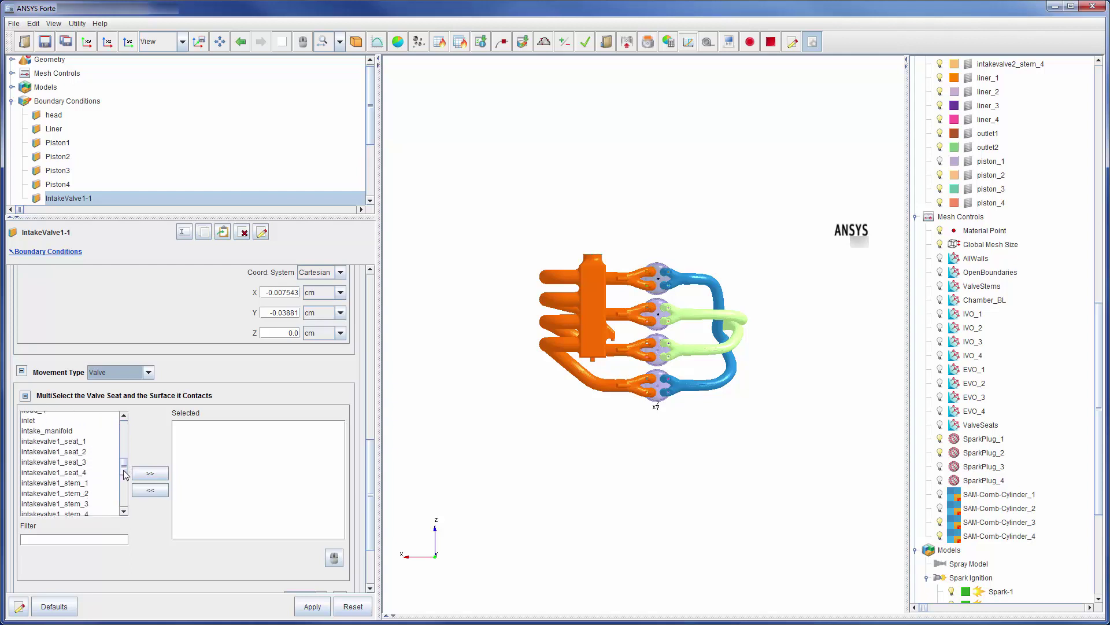
pyautogui.click(61, 431)
pyautogui.keyDown('ctrl'); pyautogui.click(62, 442); pyautogui.keyUp('ctrl')
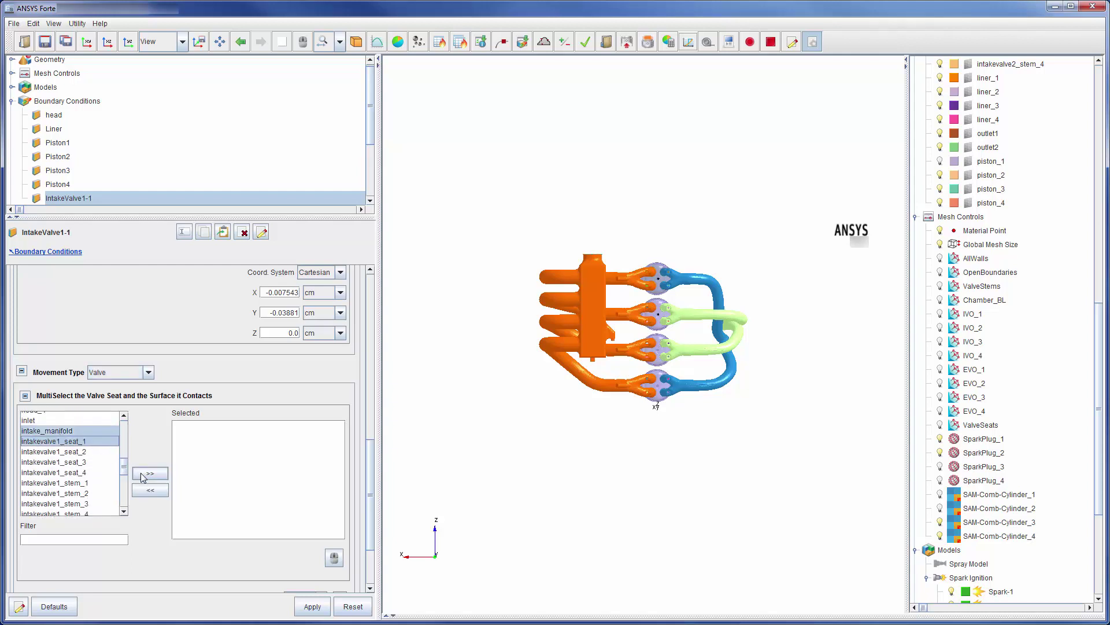
pyautogui.click(144, 476)
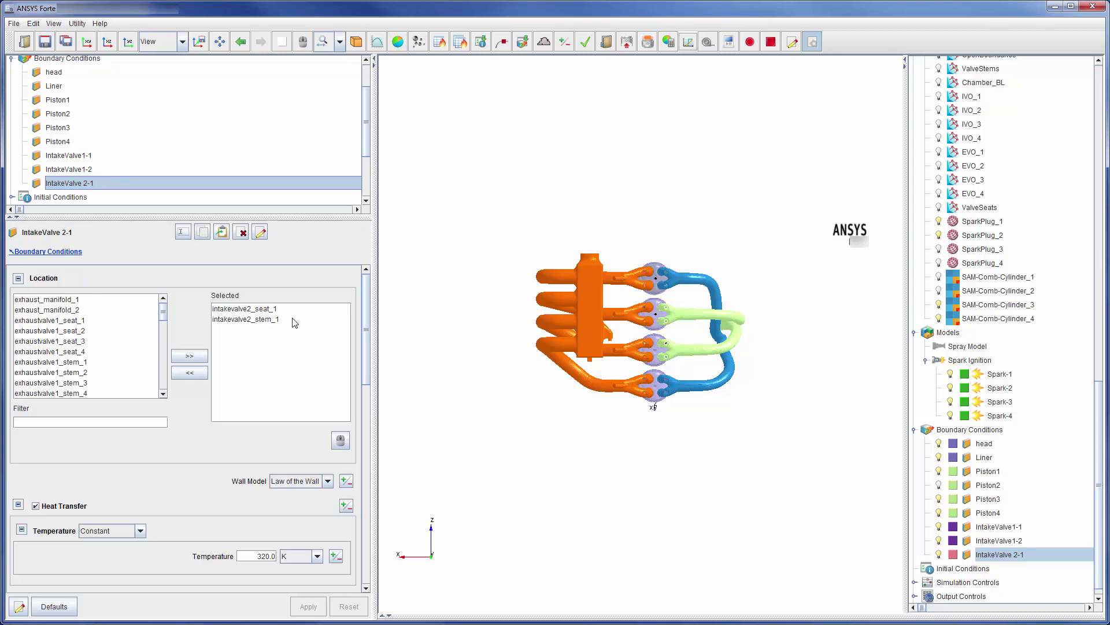
pyautogui.moveTo(369, 338); pyautogui.dragTo(370, 431)
pyautogui.click(316, 386)
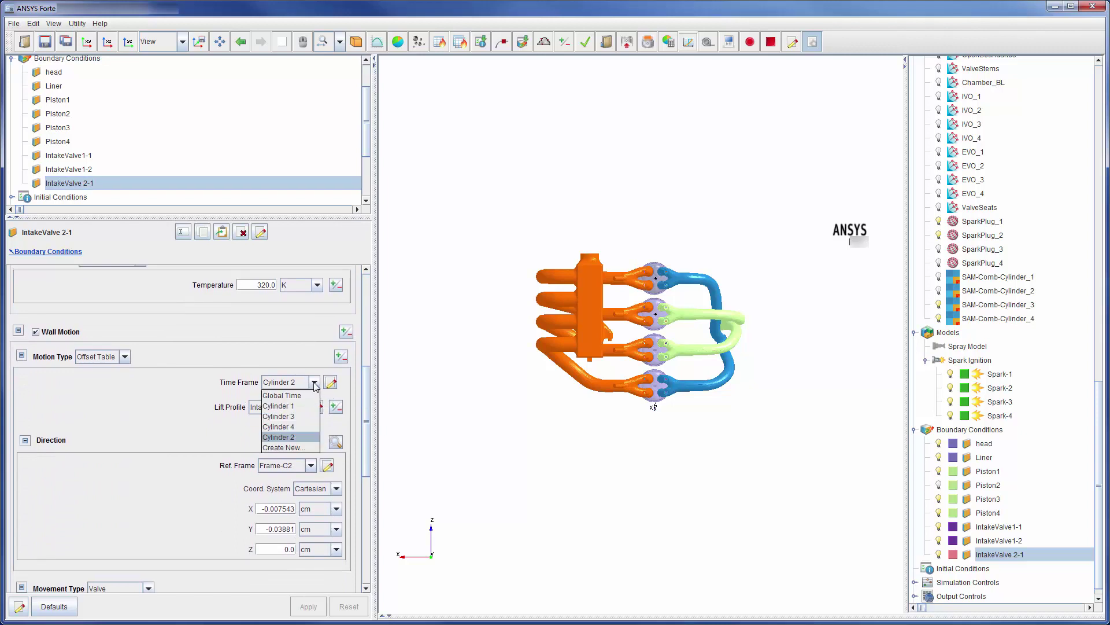
pyautogui.click(315, 386)
pyautogui.click(311, 466)
pyautogui.click(311, 467)
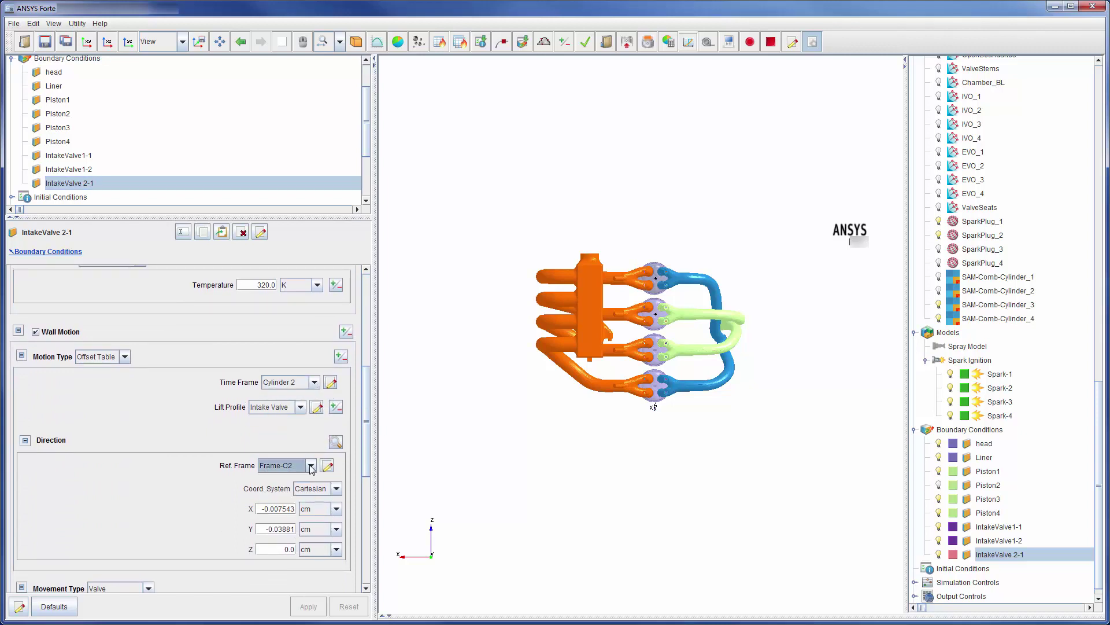
pyautogui.moveTo(370, 453); pyautogui.dragTo(370, 519)
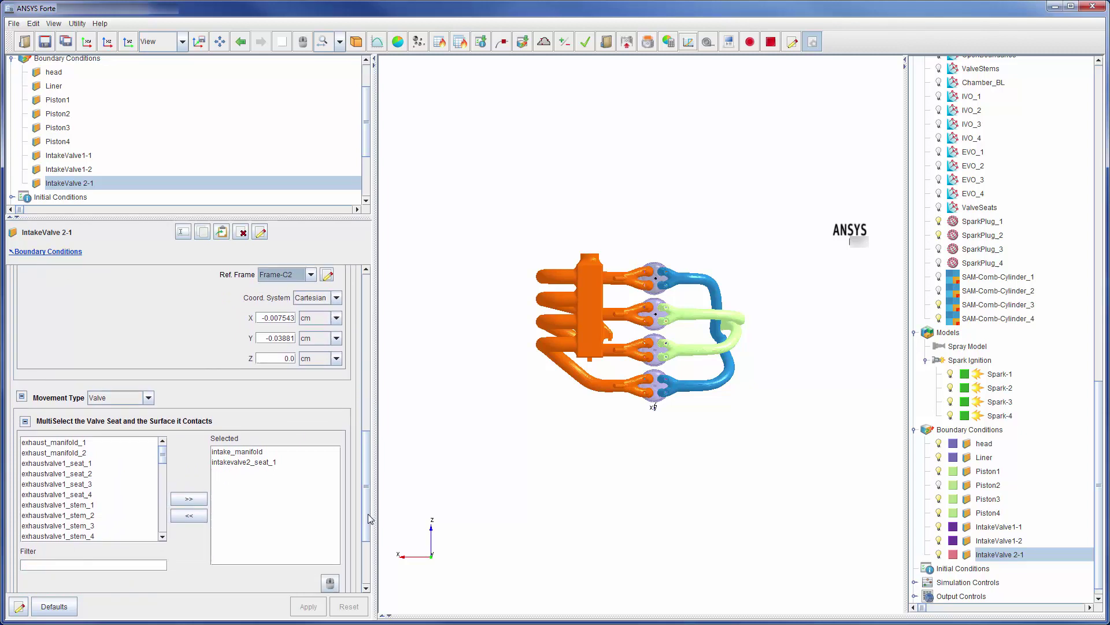